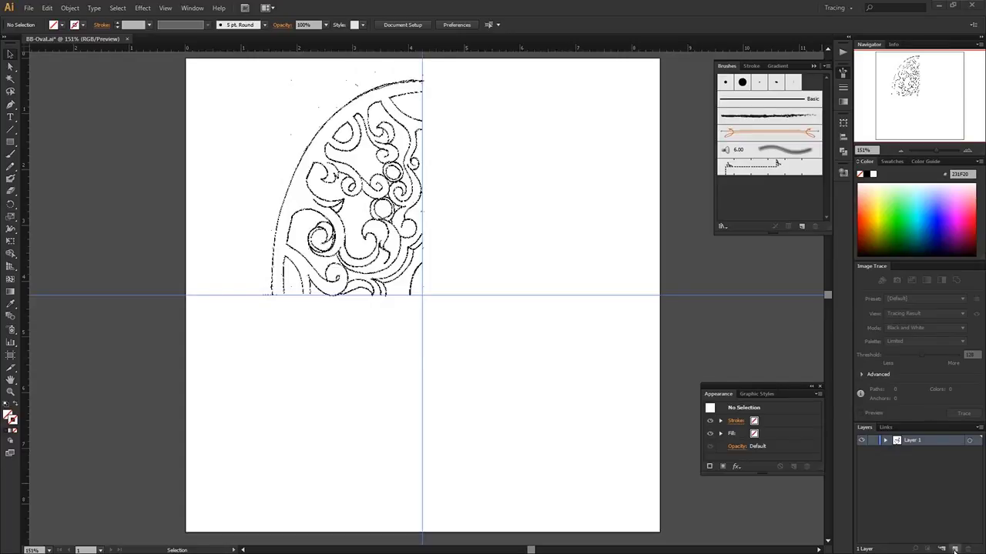
Step: Make the sketch layer a dimmed template, add Layer 2 and give it a mirroring Transform effect
{"action": "left_click", "coordinate": [954, 550]}
{"action": "left_click", "coordinate": [497, 326]}
{"action": "key", "text": "ctrl+1"}
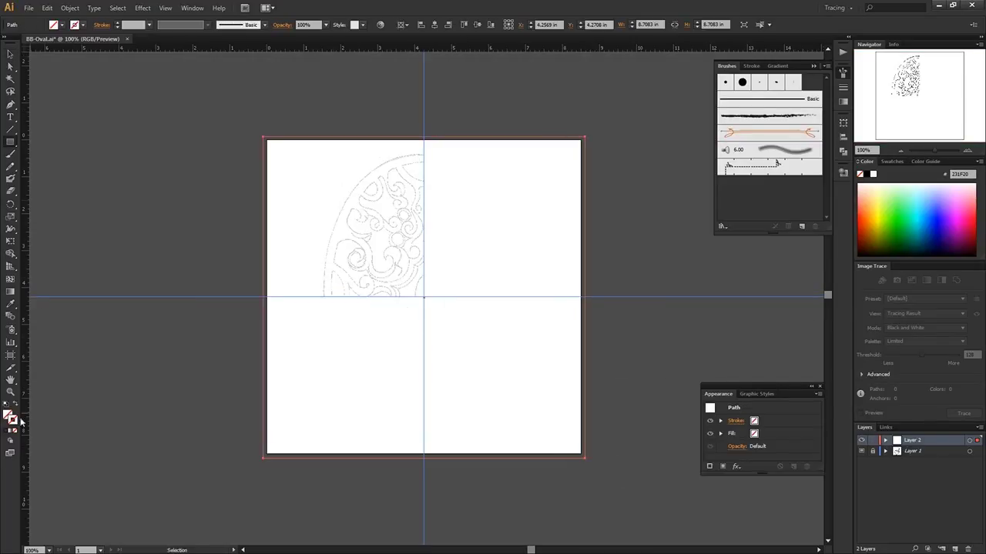
{"action": "left_click", "coordinate": [736, 467]}
{"action": "left_click", "coordinate": [870, 305]}
{"action": "left_click", "coordinate": [708, 409]}
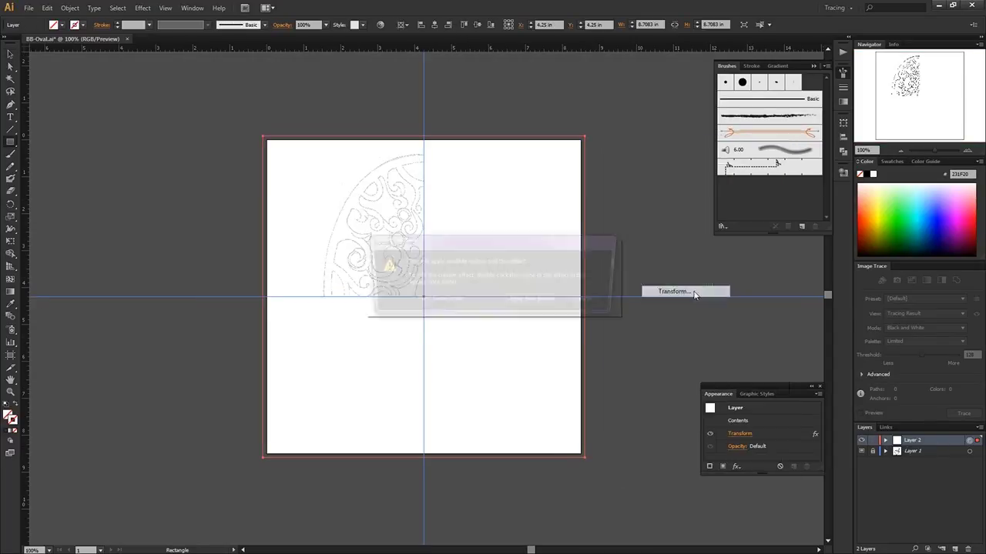
Step: Draw the outer and inner oval frames over the sketch with 3 pt black strokes
{"action": "key", "text": "ctrl+equal"}
{"action": "key", "text": "ctrl+equal"}
{"action": "key", "text": "l"}
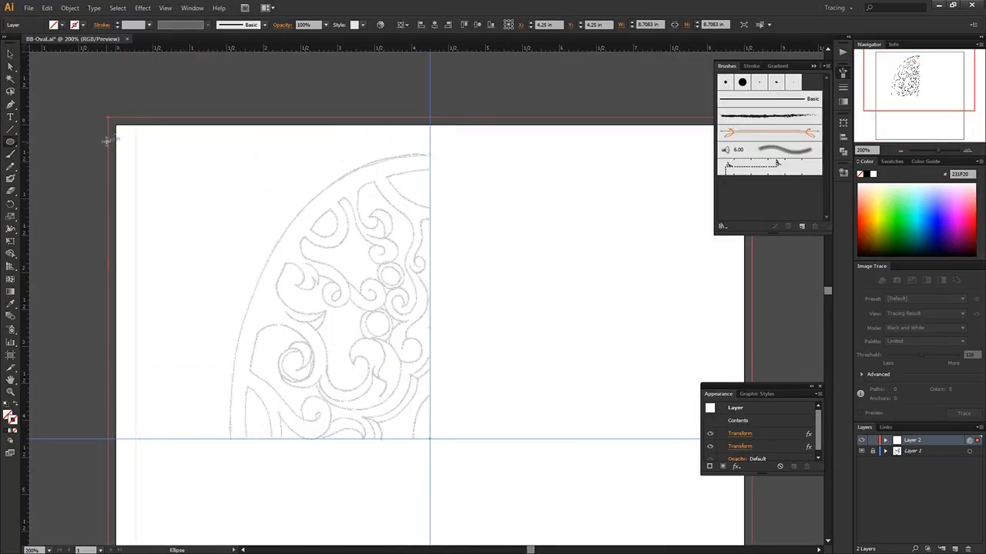
{"action": "left_click_drag", "start_coordinate": [430, 156], "coordinate": [479, 156]}
{"action": "left_click_drag", "start_coordinate": [229, 435], "coordinate": [229, 535]}
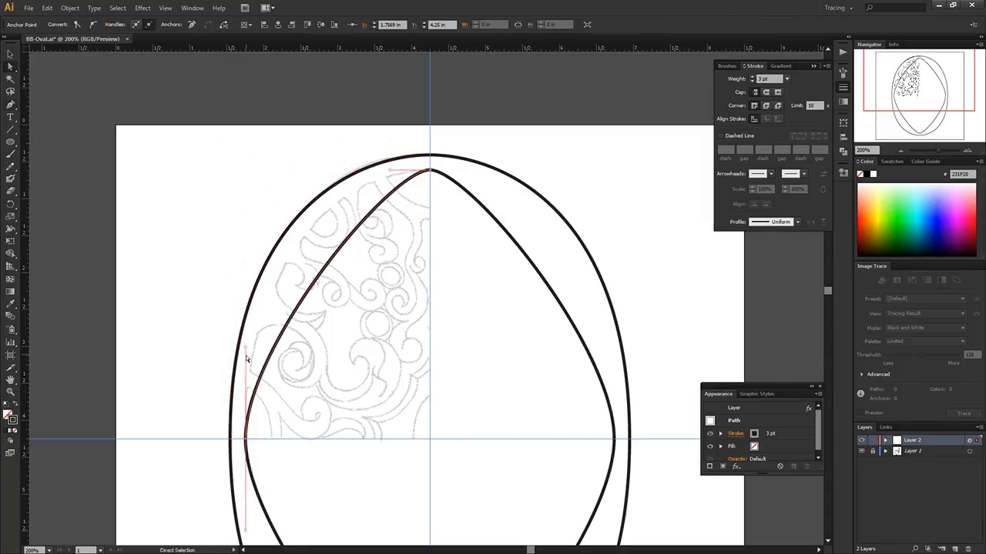
{"action": "left_click_drag", "start_coordinate": [920, 151], "coordinate": [940, 152]}
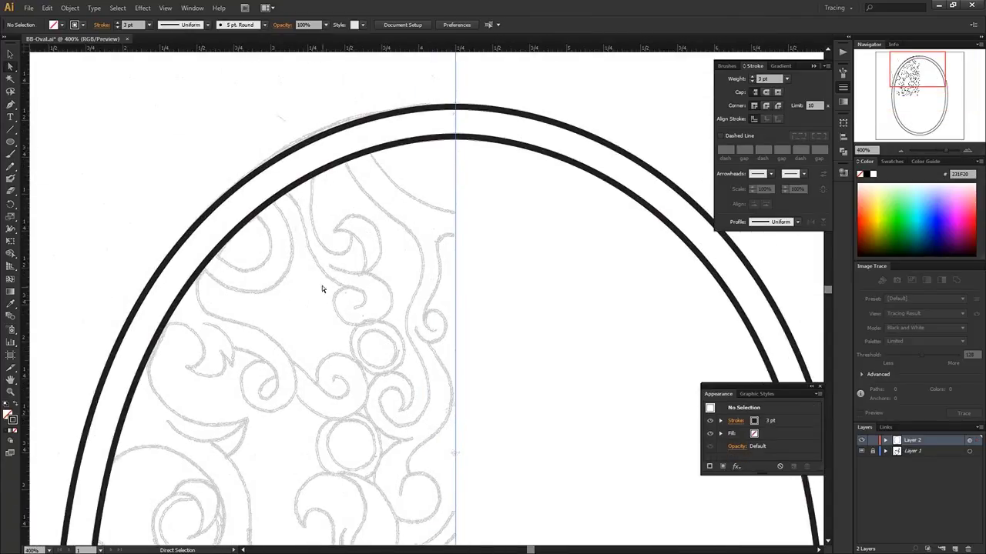
Step: Paint scroll curls hanging from the inner oval with the calligraphic brush
{"action": "key", "text": "Return"}
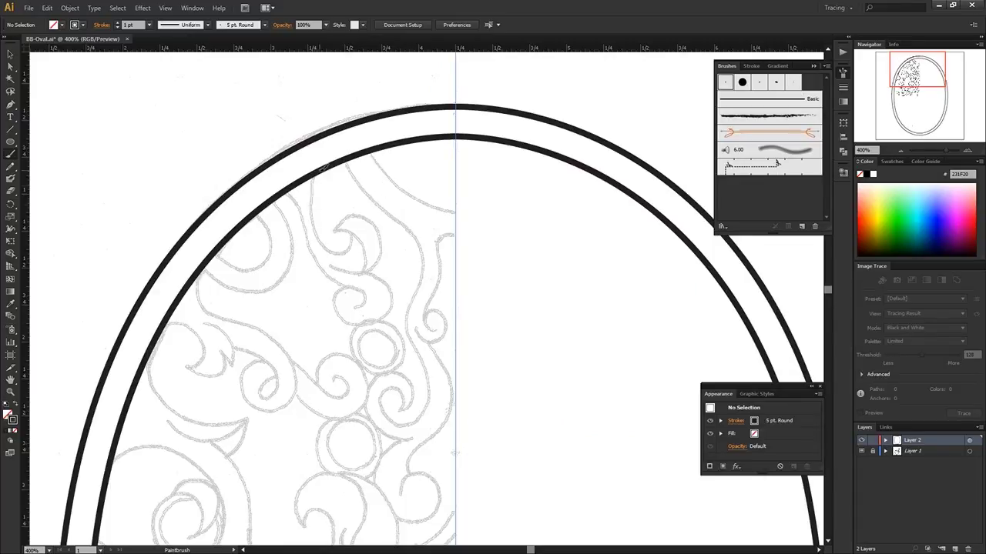
{"action": "left_click_drag", "start_coordinate": [356, 235], "coordinate": [359, 271]}
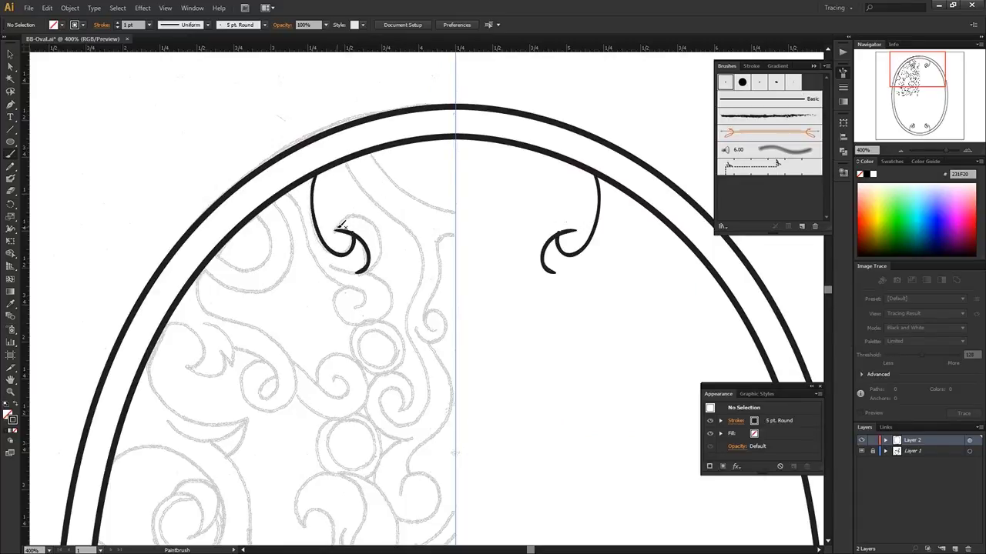
{"action": "left_click_drag", "start_coordinate": [284, 191], "coordinate": [379, 330]}
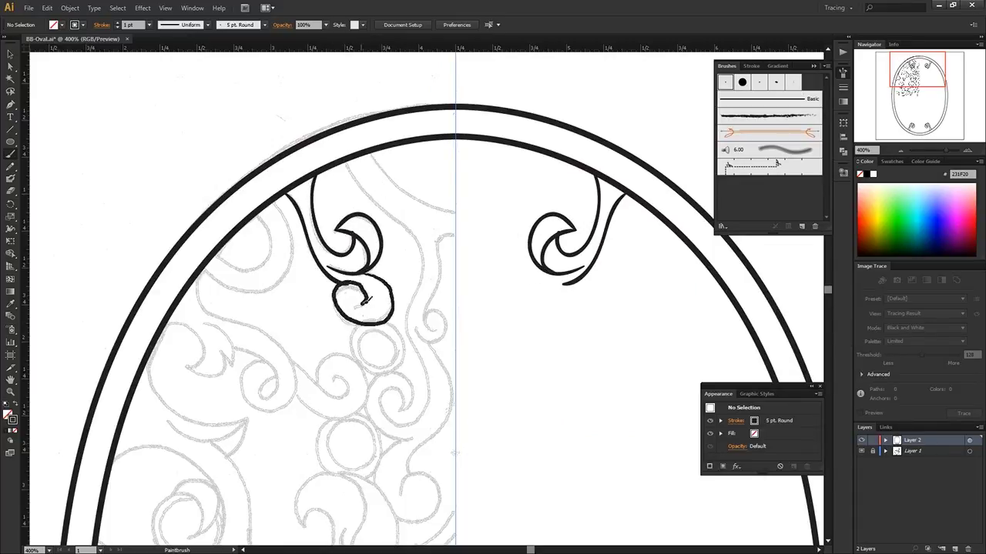
Step: Delete the inner oval's arc segments beside the curls and give the path a 2 pt stroke
{"action": "key", "text": "a"}
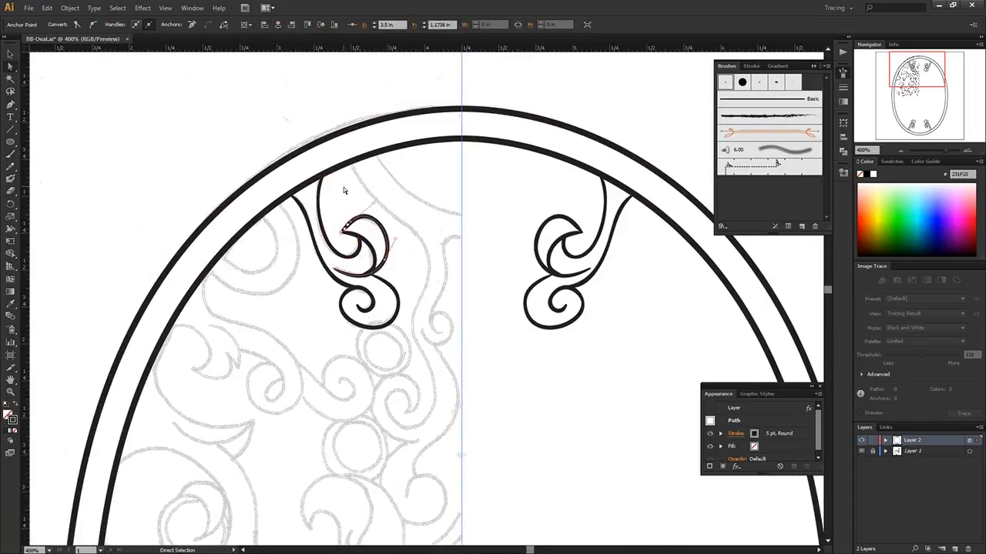
{"action": "left_click", "coordinate": [353, 206]}
{"action": "key", "text": "Delete"}
{"action": "left_click", "coordinate": [753, 66]}
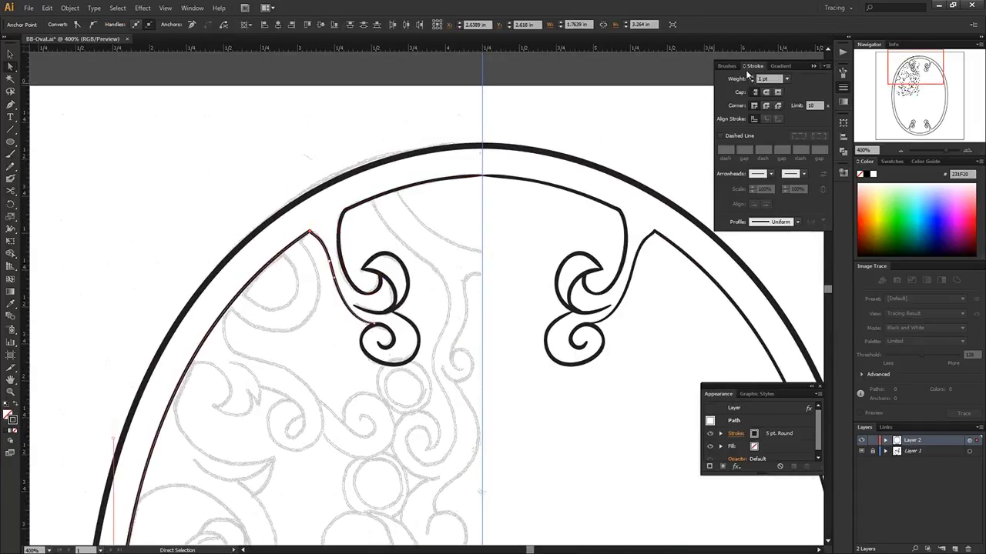
{"action": "left_click", "coordinate": [755, 76]}
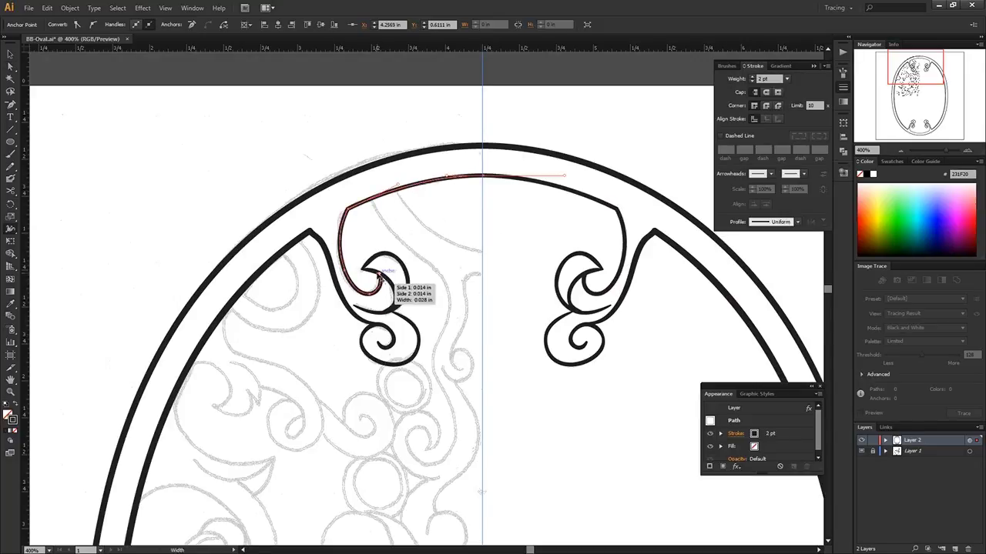
{"action": "left_click", "coordinate": [298, 206]}
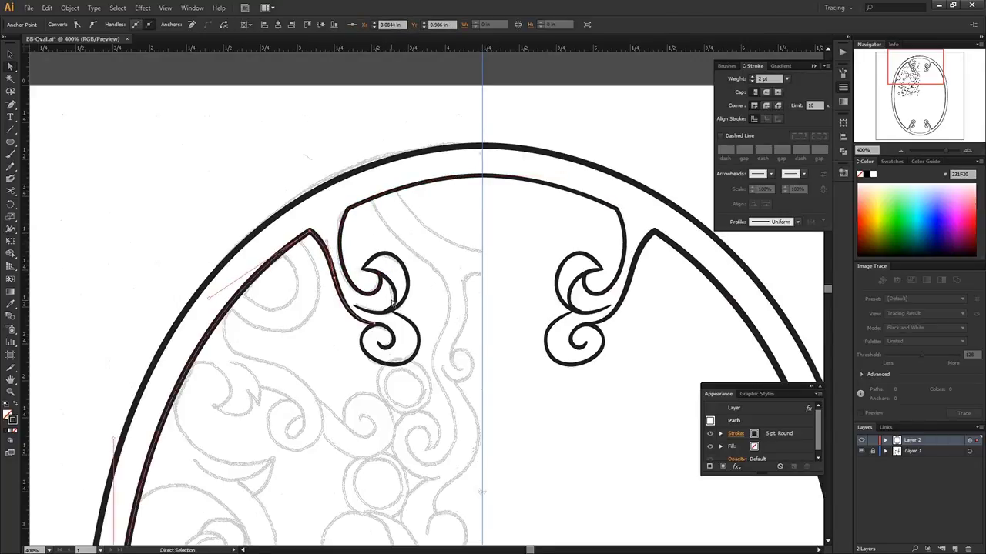
{"action": "left_click", "coordinate": [375, 251]}
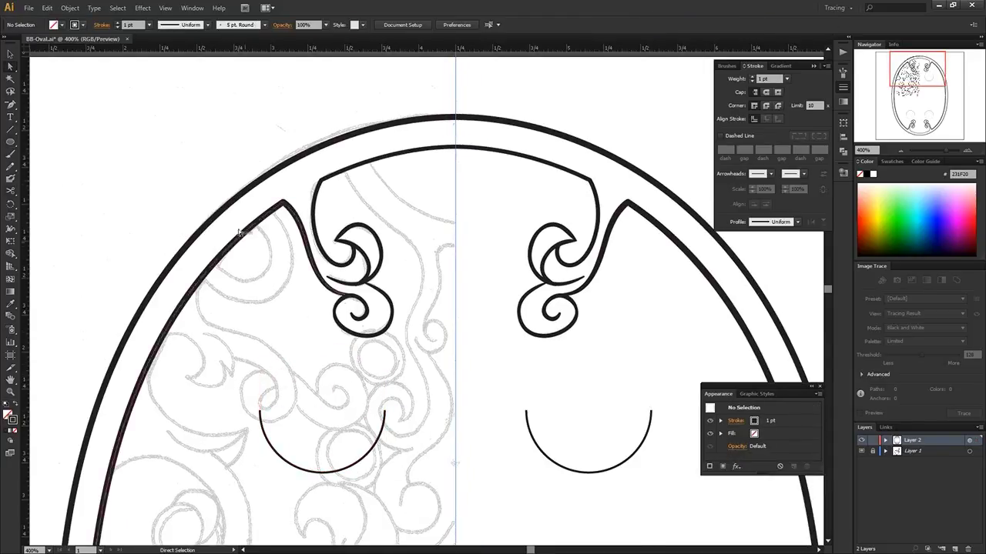
Step: Flatten the top arc and create a larger concentric offset copy of it
{"action": "left_click_drag", "start_coordinate": [436, 246], "coordinate": [428, 237]}
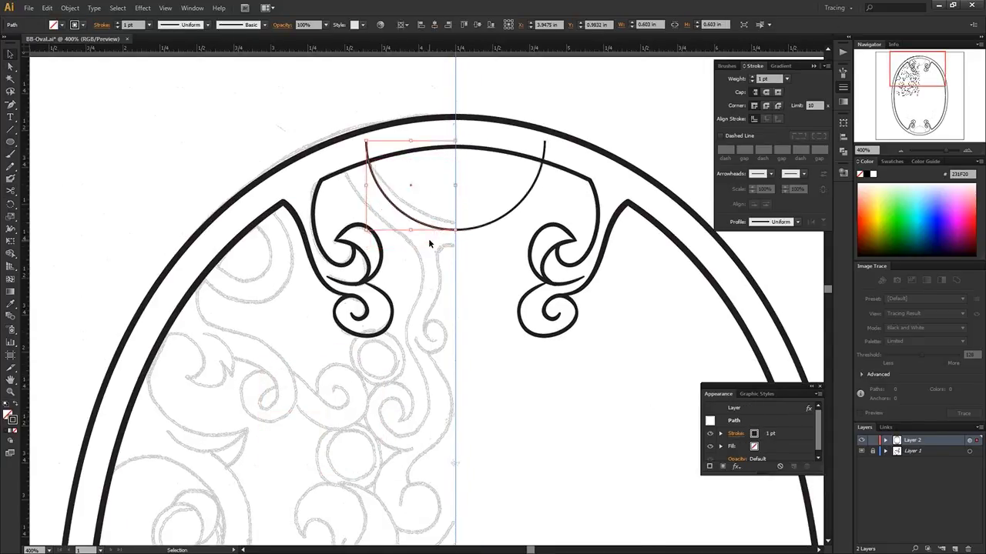
{"action": "key", "text": "a"}
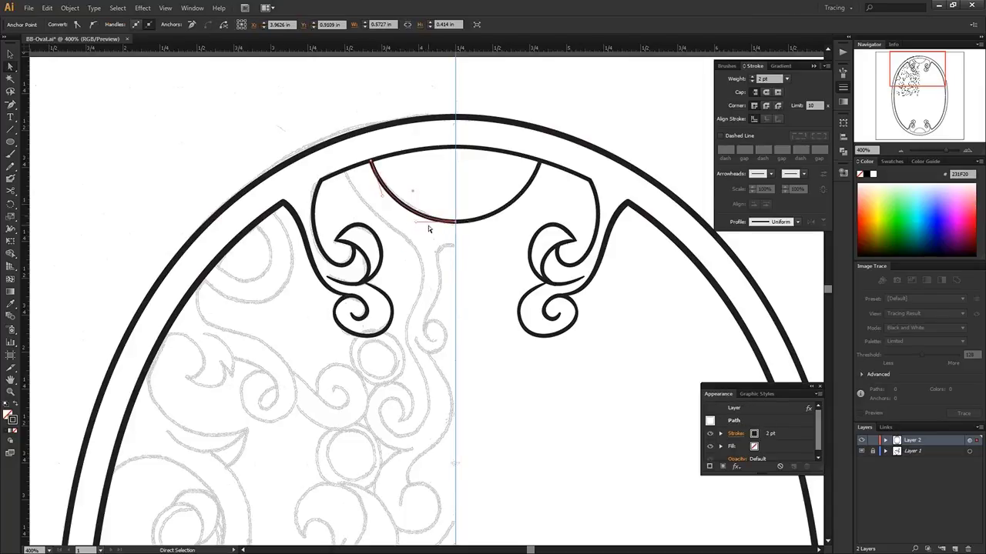
{"action": "key", "text": "v"}
{"action": "left_click_drag", "start_coordinate": [420, 243], "coordinate": [374, 209]}
{"action": "left_click", "coordinate": [432, 308]}
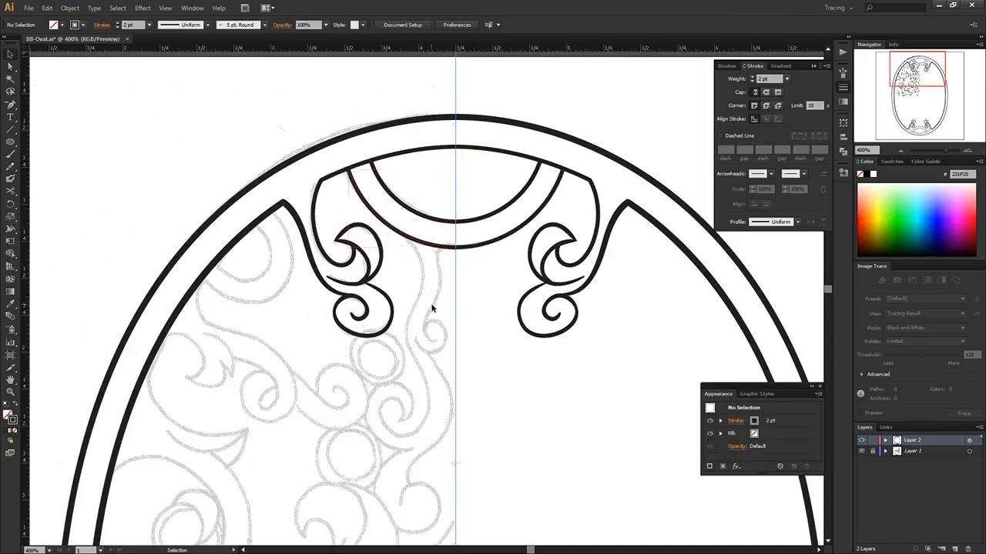
Step: Cut the overlapping arcs and join their ends into a closed half-moon band
{"action": "left_click", "coordinate": [358, 184]}
{"action": "key", "text": "ctrl+j"}
{"action": "key", "text": "a"}
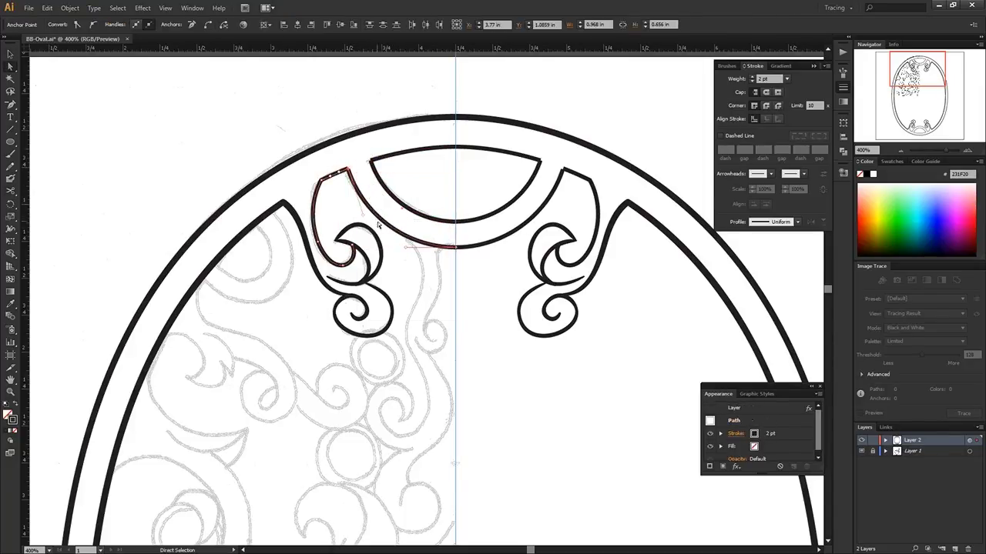
{"action": "left_click", "coordinate": [393, 185]}
{"action": "key", "text": "minus"}
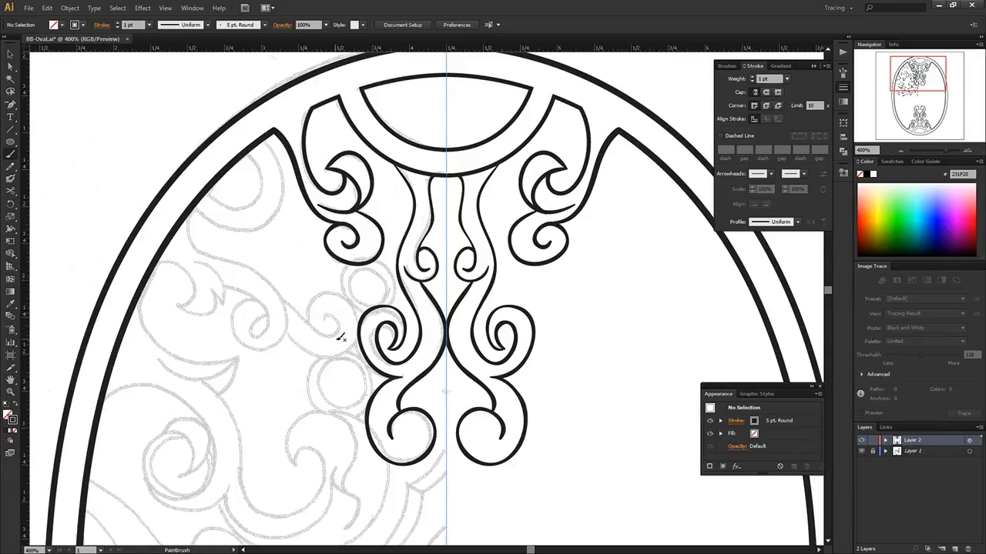
Step: Paint a wide swirl on the left side and adjust one of its anchors
{"action": "left_click_drag", "start_coordinate": [231, 191], "coordinate": [299, 304]}
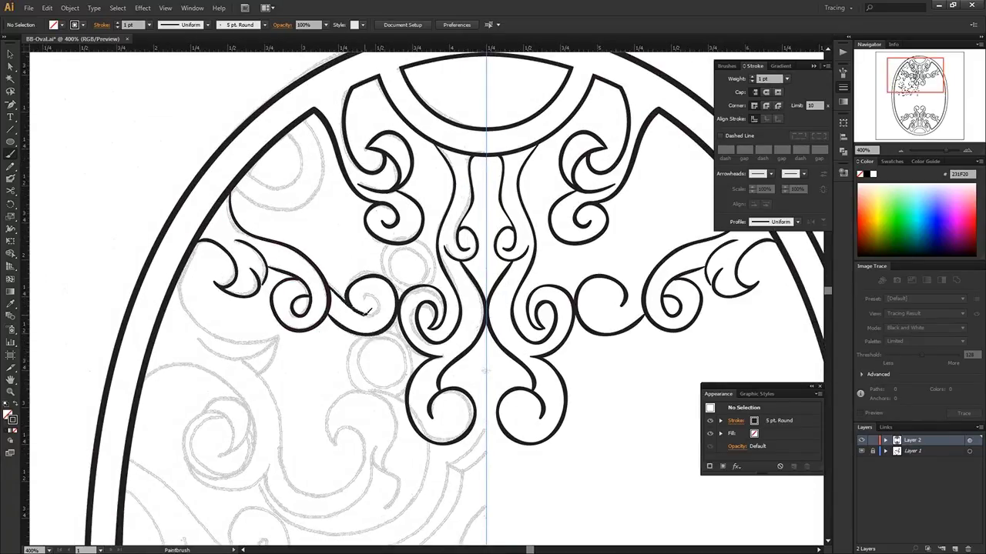
{"action": "key", "text": "a"}
{"action": "left_click_drag", "start_coordinate": [265, 296], "coordinate": [260, 291]}
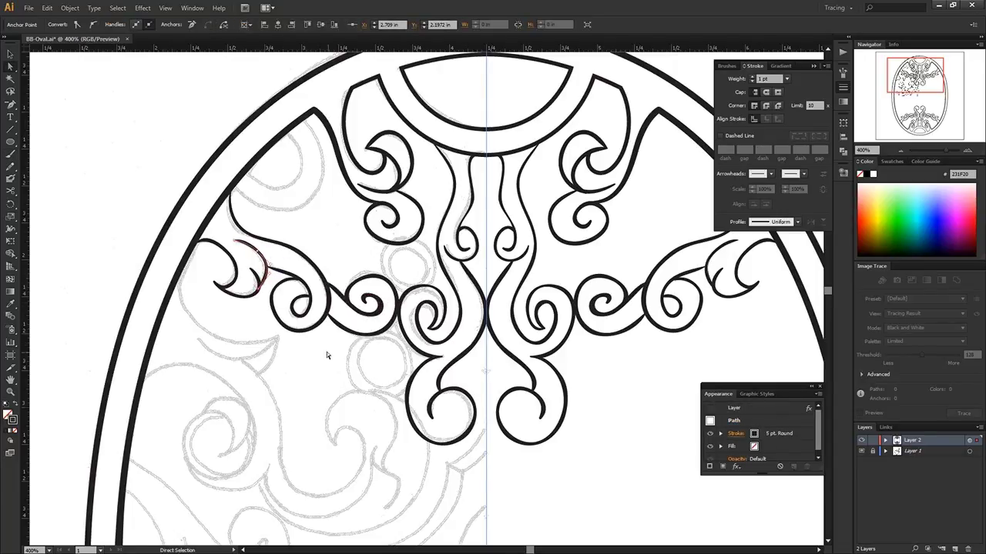
{"action": "left_click", "coordinate": [327, 382]}
Step: Draw a loop path with the Pen tool, then shrink and move it near the upper-left edge
{"action": "scroll", "coordinate": [326, 383], "scroll_direction": "up", "scroll_amount": 1}
{"action": "key", "text": "p"}
{"action": "left_click", "coordinate": [219, 214]}
{"action": "left_click_drag", "start_coordinate": [298, 232], "coordinate": [331, 208]}
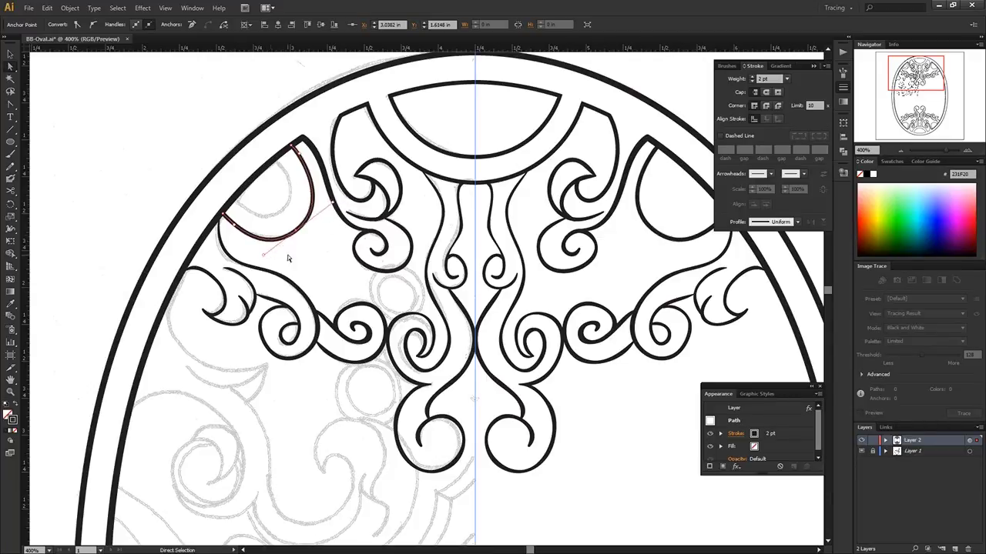
{"action": "key", "text": "v"}
{"action": "mouse_move", "coordinate": [286, 231]}
{"action": "left_mouse_down"}
{"action": "mouse_move", "coordinate": [271, 198]}
{"action": "mouse_move", "coordinate": [290, 220]}
{"action": "left_mouse_up"}
{"action": "left_click_drag", "start_coordinate": [333, 257], "coordinate": [297, 264]}
{"action": "left_click", "coordinate": [284, 216]}
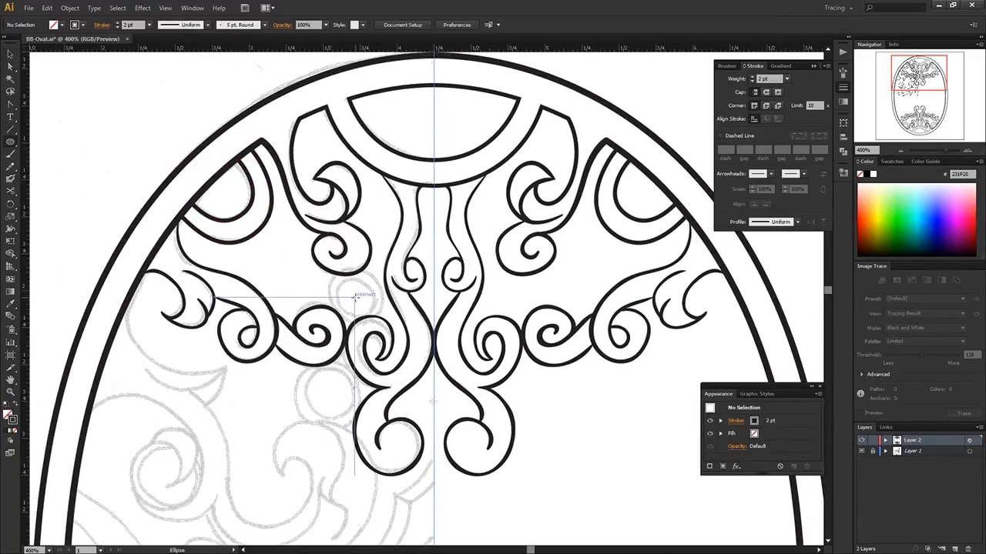
Step: Draw a small circle between the swirls and a larger one below, with 1 pt strokes
{"action": "left_click_drag", "start_coordinate": [355, 295], "coordinate": [371, 311]}
{"action": "left_click", "coordinate": [729, 81]}
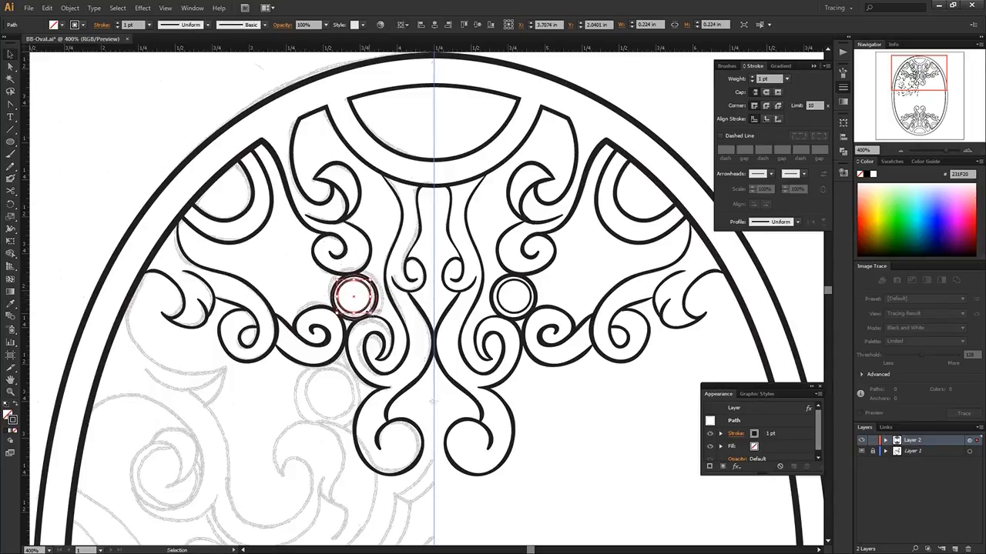
{"action": "left_click", "coordinate": [314, 177]}
{"action": "left_click_drag", "start_coordinate": [329, 394], "coordinate": [358, 423]}
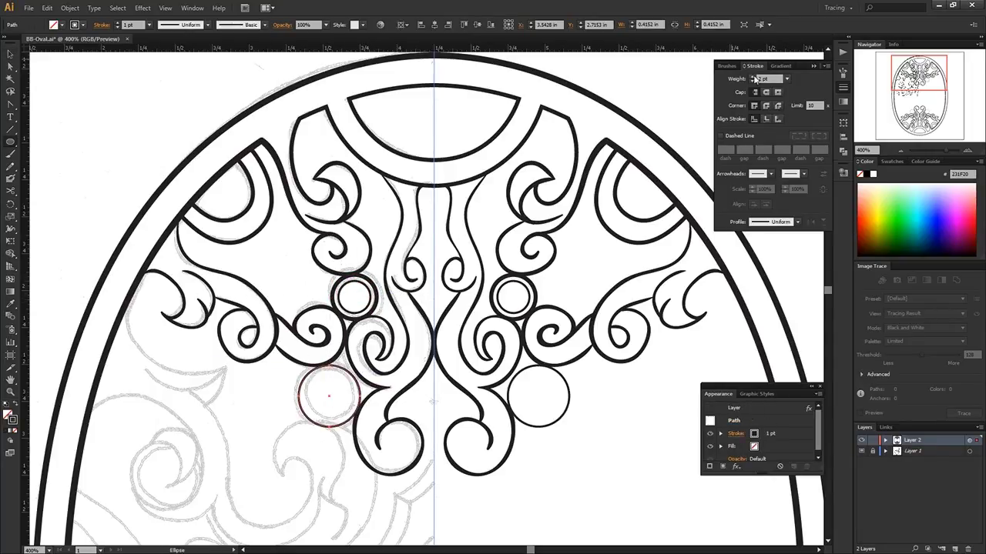
{"action": "type", "text": "2"}
{"action": "left_click", "coordinate": [281, 419], "text": "ctrl"}
Step: Zoom into the upper-left corner and cut the inner oval at an anchor by the D-shaped loop
{"action": "key", "text": "c"}
{"action": "left_click", "coordinate": [178, 219]}
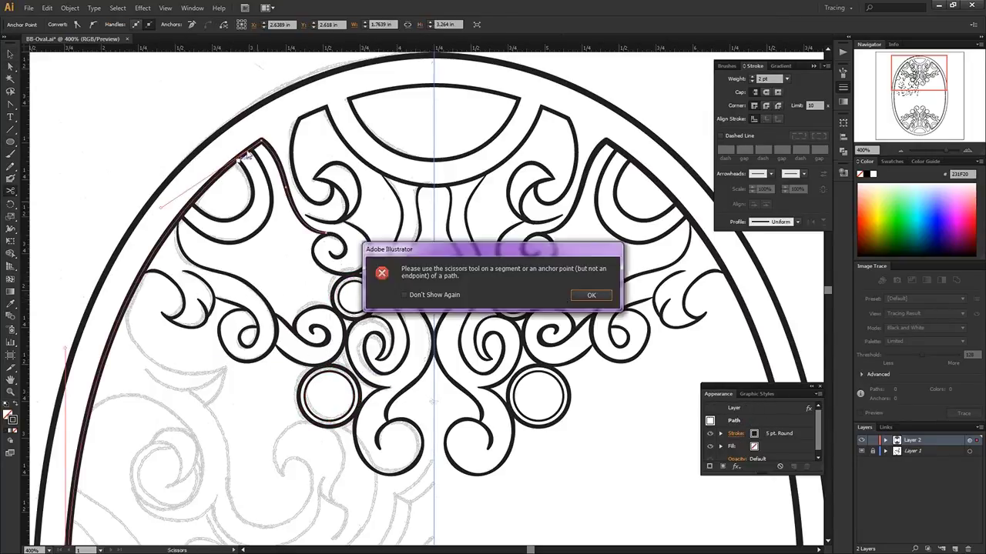
{"action": "key", "text": "Return"}
{"action": "key", "text": "ctrl+plus"}
{"action": "left_click", "coordinate": [214, 297]}
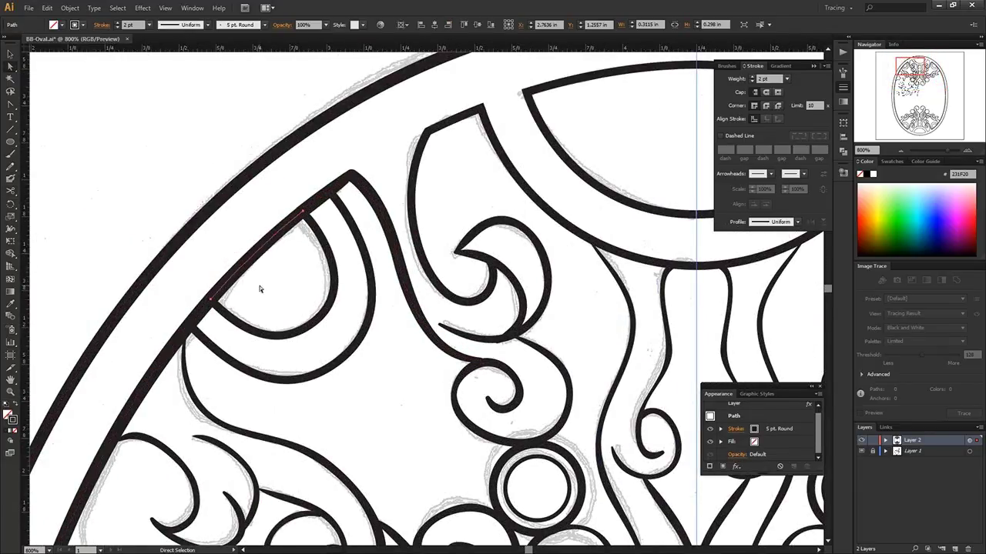
{"action": "left_click", "coordinate": [202, 293], "text": "ctrl"}
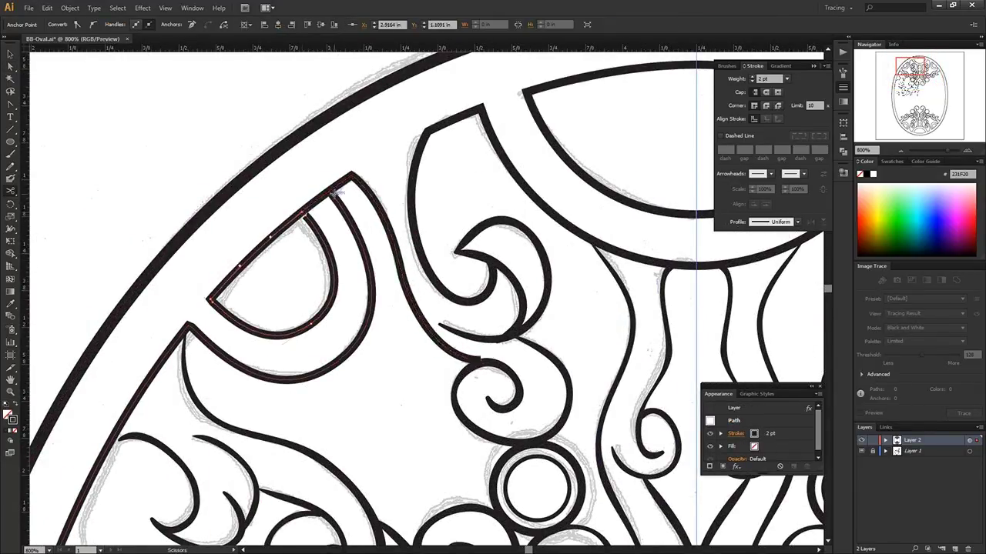
{"action": "left_click_drag", "start_coordinate": [212, 210], "coordinate": [341, 319]}
{"action": "key", "text": "p"}
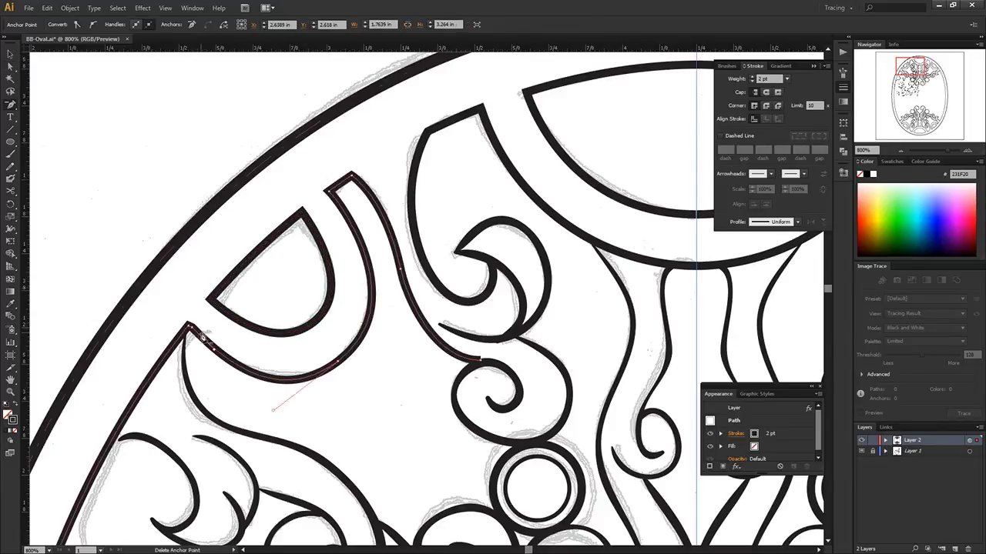
{"action": "left_click", "coordinate": [426, 360], "text": "ctrl"}
Step: Cut the path beside the D-shape and join its end to the lower swirl into one S-curve
{"action": "scroll", "coordinate": [426, 360], "scroll_direction": "down", "scroll_amount": 3}
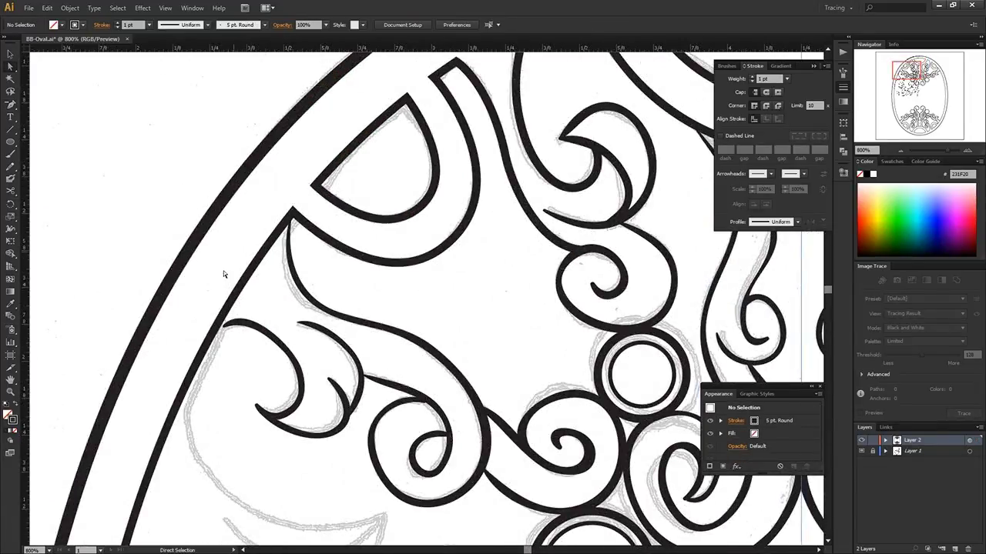
{"action": "left_click", "coordinate": [254, 271]}
{"action": "key", "text": "c"}
{"action": "left_click", "coordinate": [291, 218]}
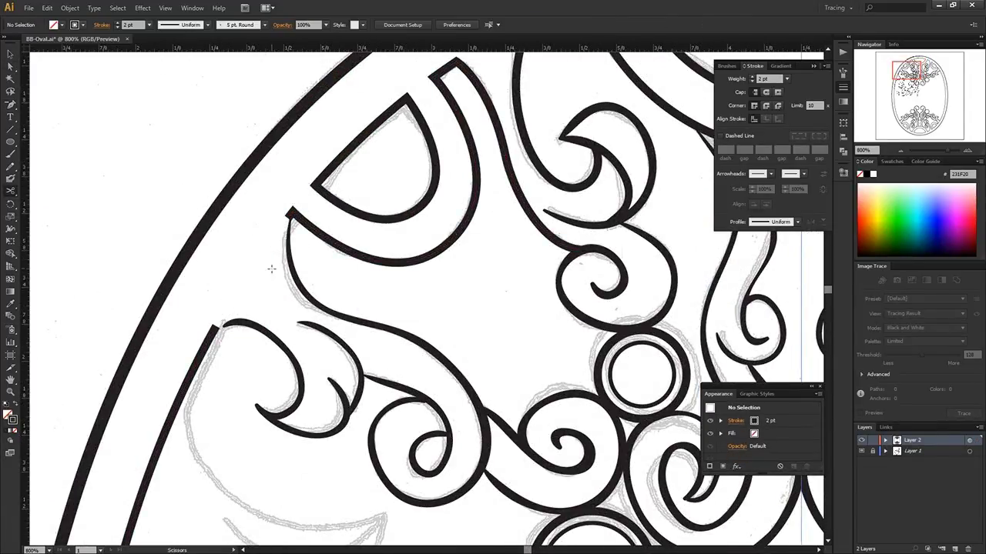
{"action": "key", "text": "a"}
{"action": "left_click", "coordinate": [290, 217]}
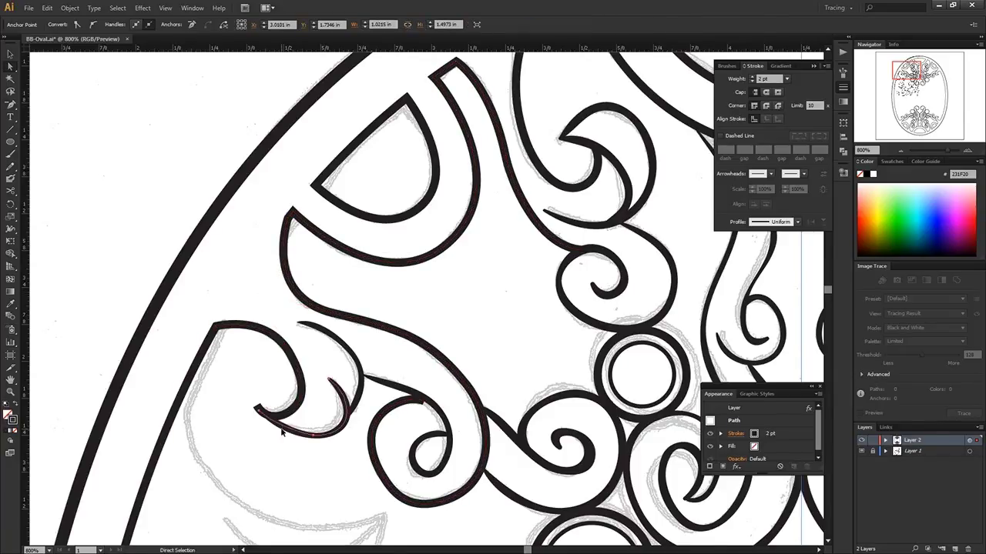
{"action": "left_click", "coordinate": [422, 414], "text": "ctrl"}
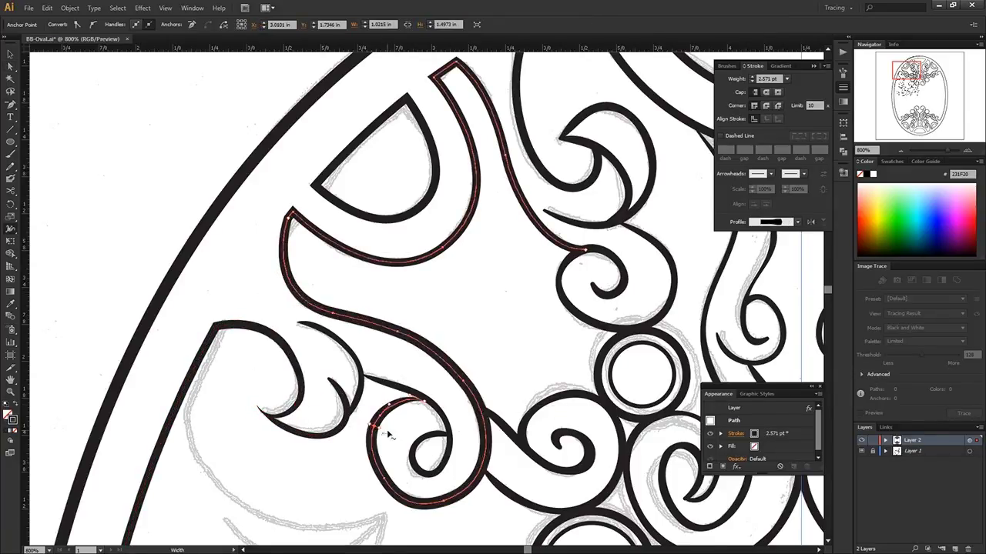
{"action": "left_click", "coordinate": [384, 478]}
{"action": "key", "text": "ctrl+shift+a"}
{"action": "key", "text": "ctrl+minus"}
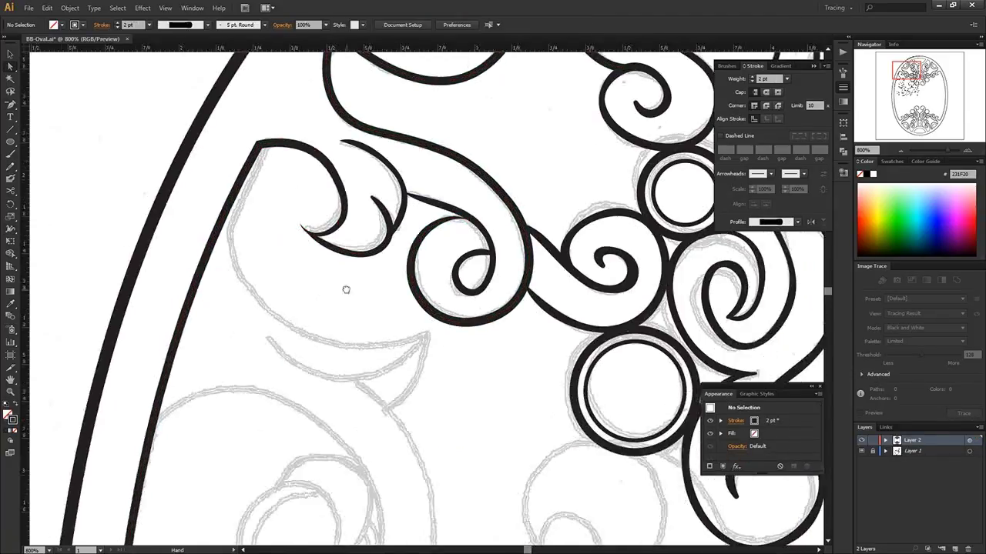
{"action": "key", "text": "ctrl+minus"}
Step: Paint a hook curl along the lower-left scrollwork sketch
{"action": "key", "text": "b"}
{"action": "scroll", "coordinate": [413, 353], "scroll_direction": "down", "scroll_amount": 3}
{"action": "left_click_drag", "start_coordinate": [404, 277], "coordinate": [336, 271]}
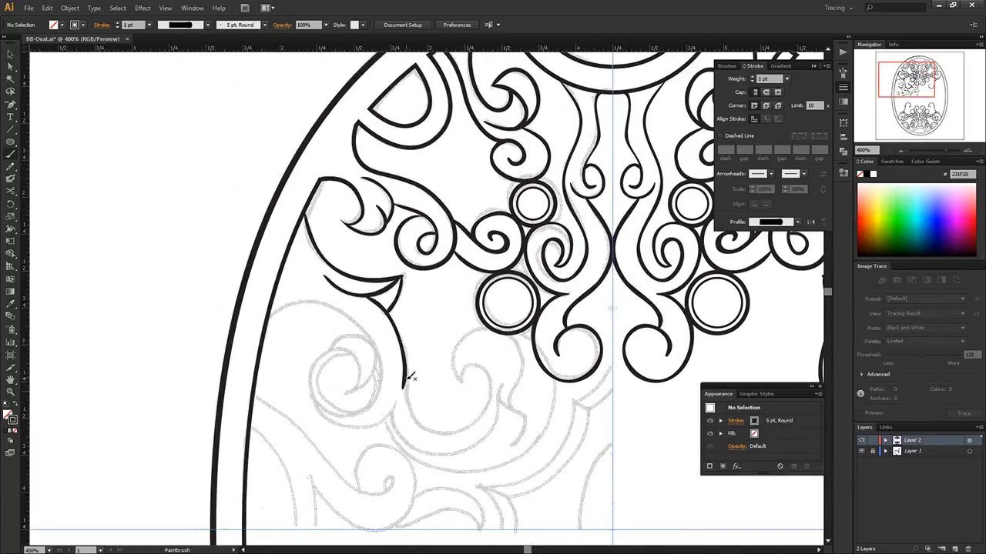
{"action": "mouse_move", "coordinate": [487, 335]}
{"action": "left_mouse_down"}
{"action": "mouse_move", "coordinate": [412, 312]}
{"action": "mouse_move", "coordinate": [305, 394]}
{"action": "left_mouse_up"}
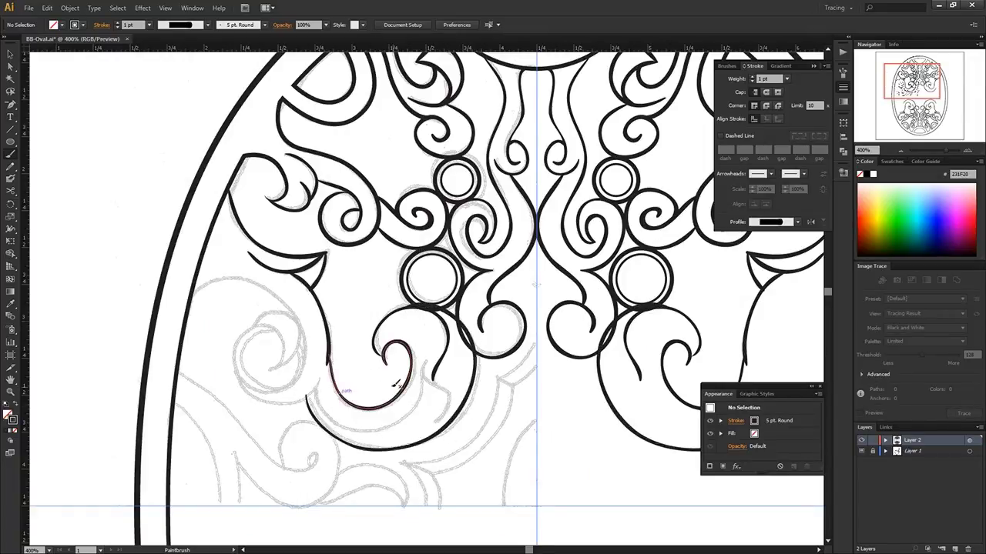
{"action": "key", "text": "a"}
{"action": "key", "text": "b"}
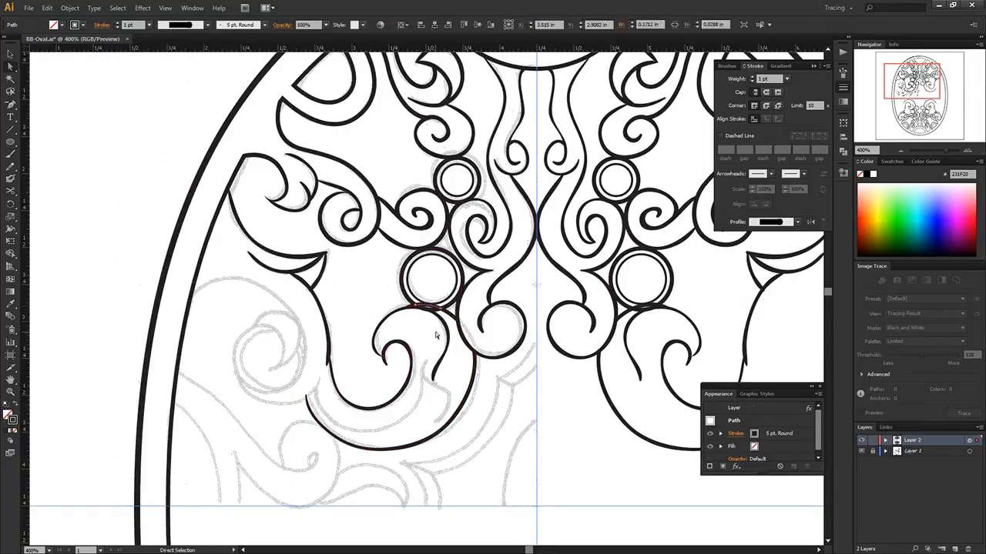
{"action": "key", "text": "ctrl+shift+a"}
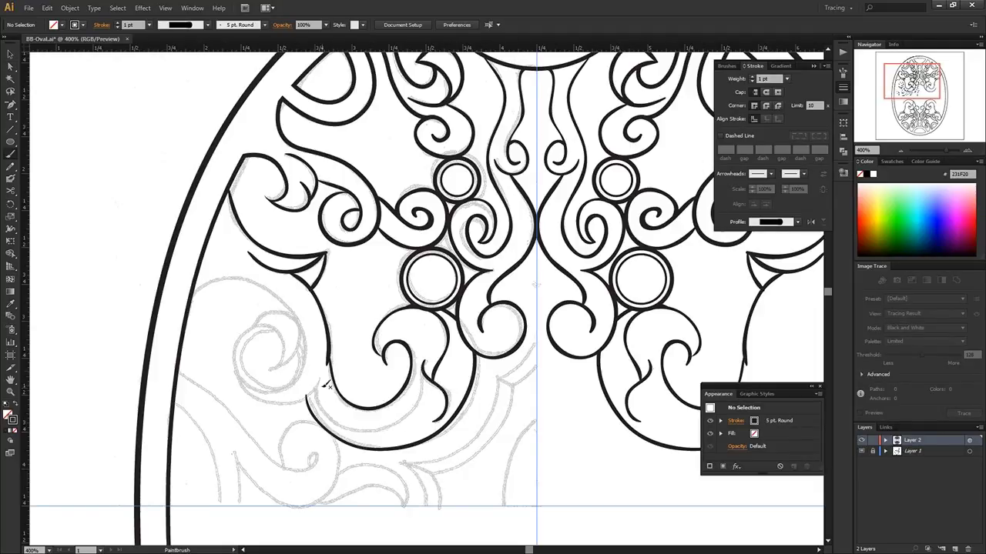
Step: Trace the curve below the hook, a circle fitted around the left spiral, and the inner spiral
{"action": "left_click_drag", "start_coordinate": [244, 375], "coordinate": [312, 382]}
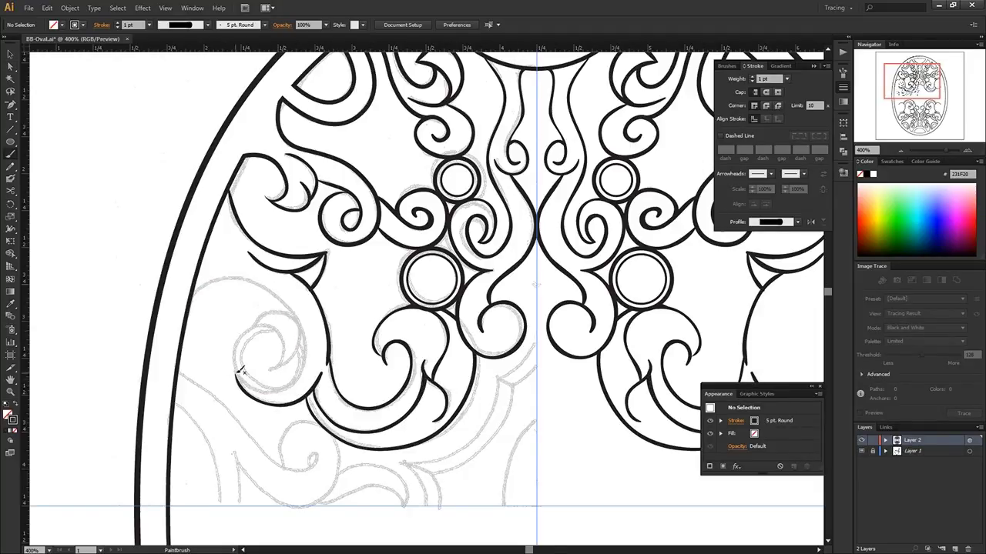
{"action": "left_click_drag", "start_coordinate": [258, 318], "coordinate": [235, 378]}
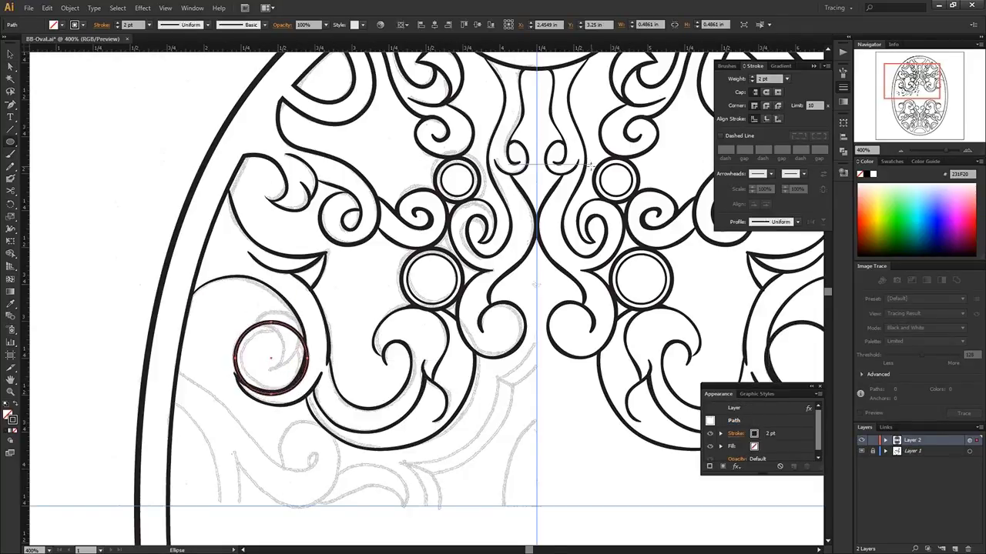
{"action": "key", "text": "a"}
{"action": "left_click", "coordinate": [258, 351]}
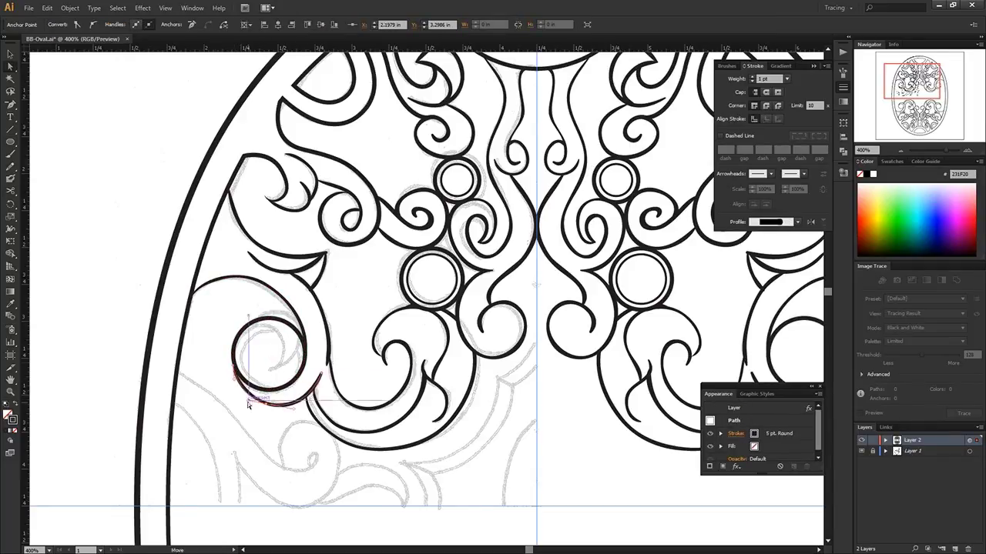
{"action": "left_click", "coordinate": [267, 320]}
{"action": "left_click_drag", "start_coordinate": [295, 330], "coordinate": [295, 331]}
{"action": "key", "text": "ctrl+shift+a"}
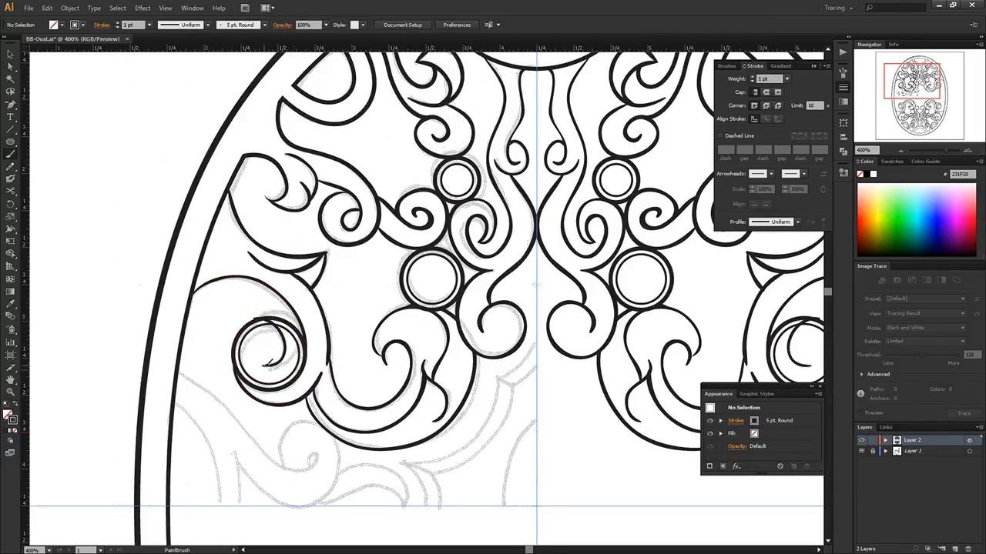
{"action": "left_click_drag", "start_coordinate": [269, 362], "coordinate": [261, 317]}
{"action": "key", "text": "a"}
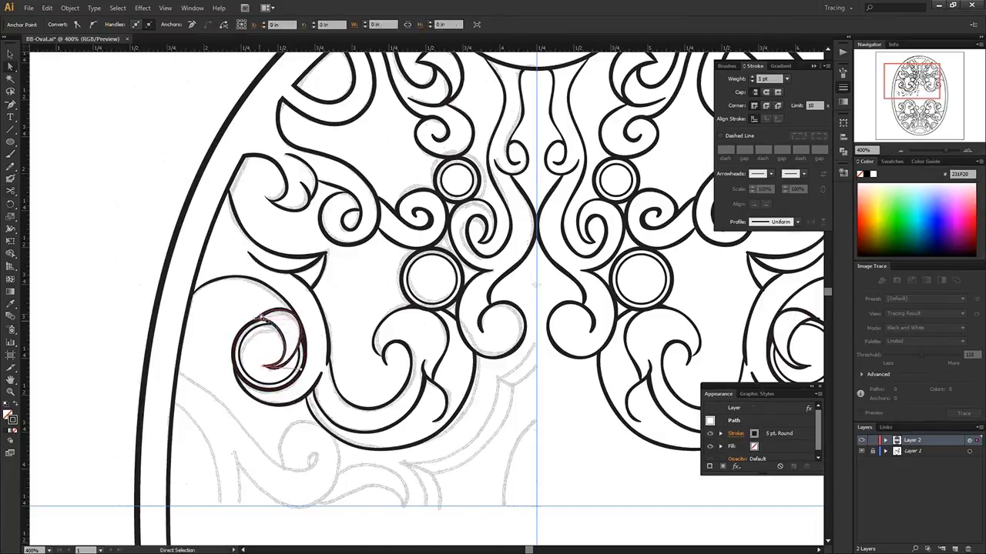
{"action": "left_click", "coordinate": [266, 343]}
{"action": "left_click", "coordinate": [270, 352]}
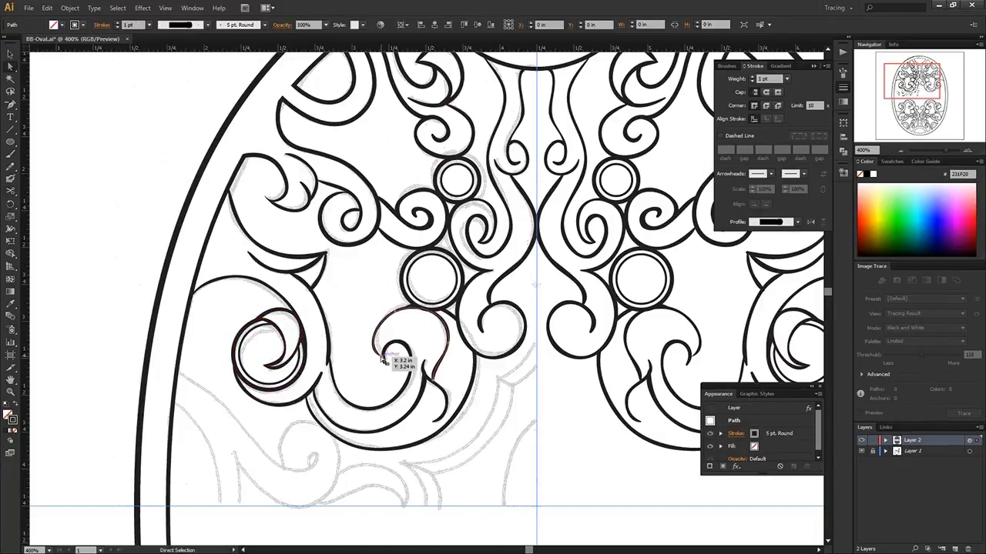
Step: Cut the left border line, delete the piece below, and join it to the spiral's arc
{"action": "key", "text": "c"}
{"action": "scroll", "coordinate": [359, 341], "scroll_direction": "up", "scroll_amount": 2}
{"action": "left_click", "coordinate": [255, 223]}
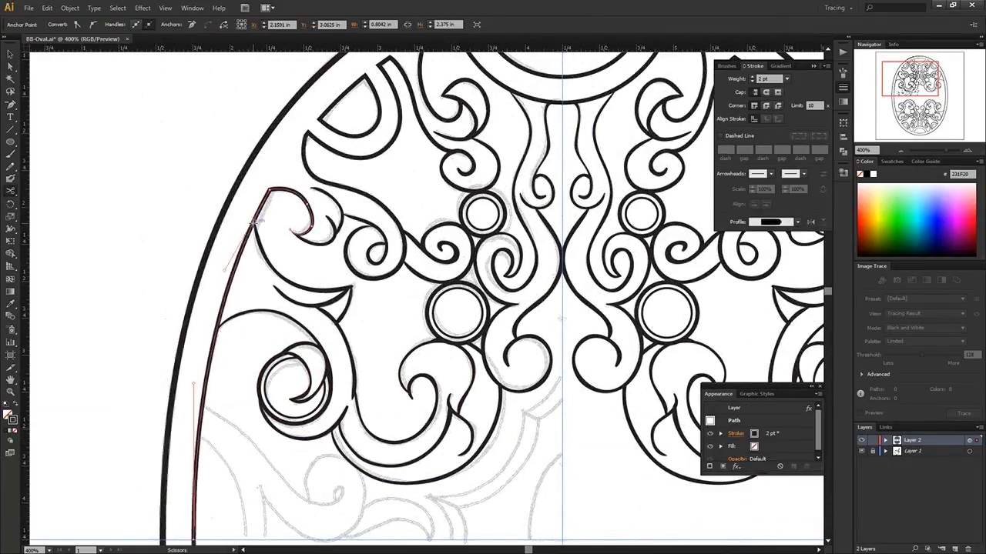
{"action": "key", "text": "Delete"}
{"action": "left_click", "coordinate": [235, 315]}
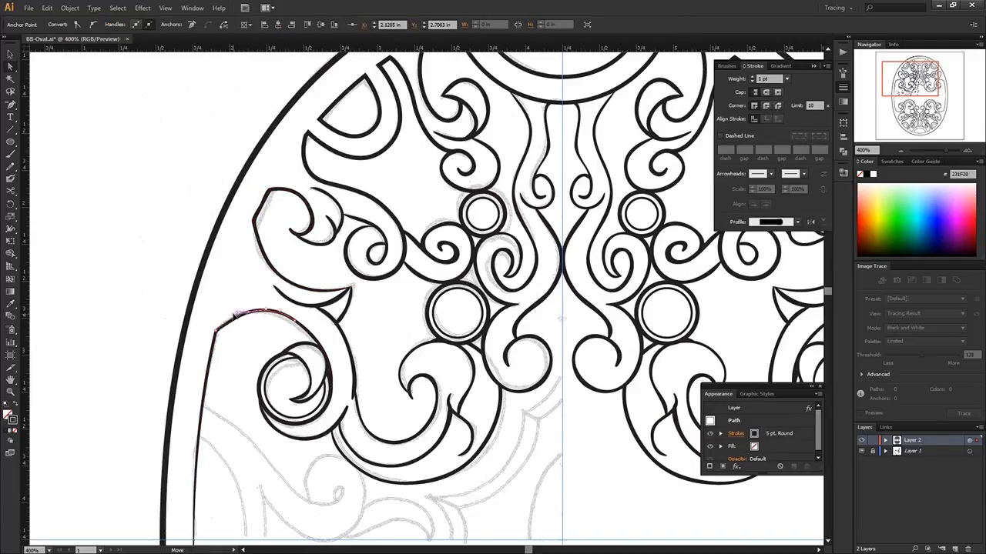
{"action": "key", "text": "ctrl+j"}
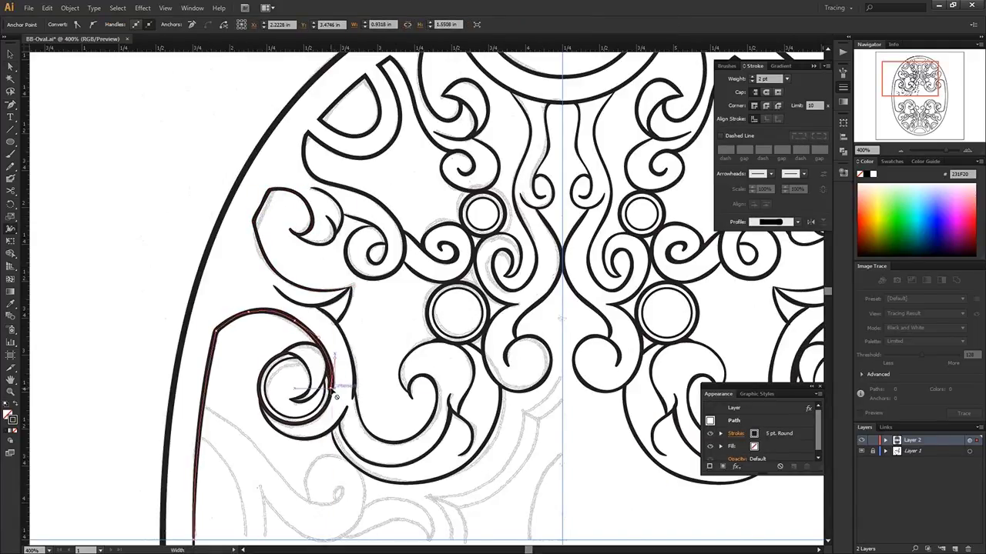
{"action": "left_click_drag", "start_coordinate": [335, 397], "coordinate": [347, 391]}
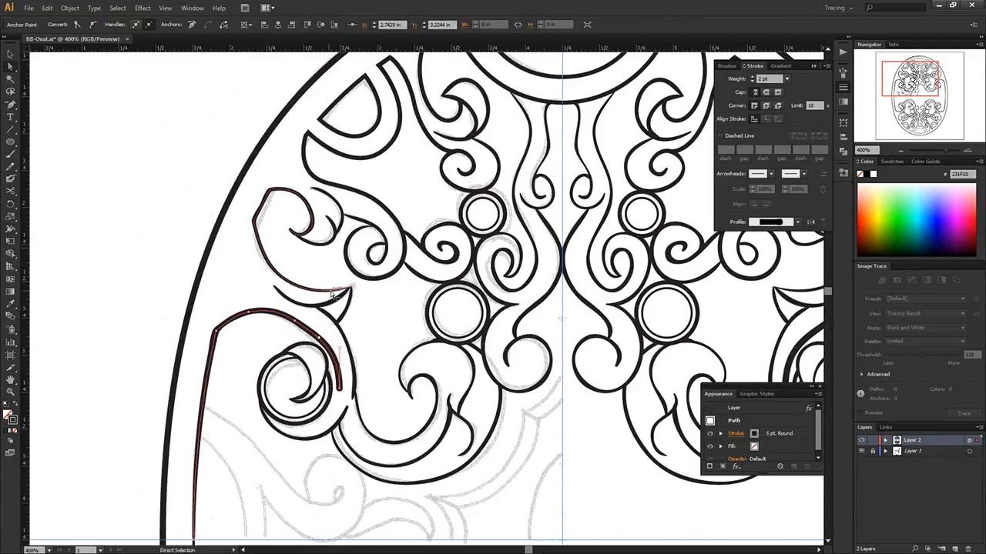
Step: Give the joined 2 pt curve a Uniform width profile
{"action": "left_click", "coordinate": [798, 222]}
{"action": "left_click", "coordinate": [760, 287]}
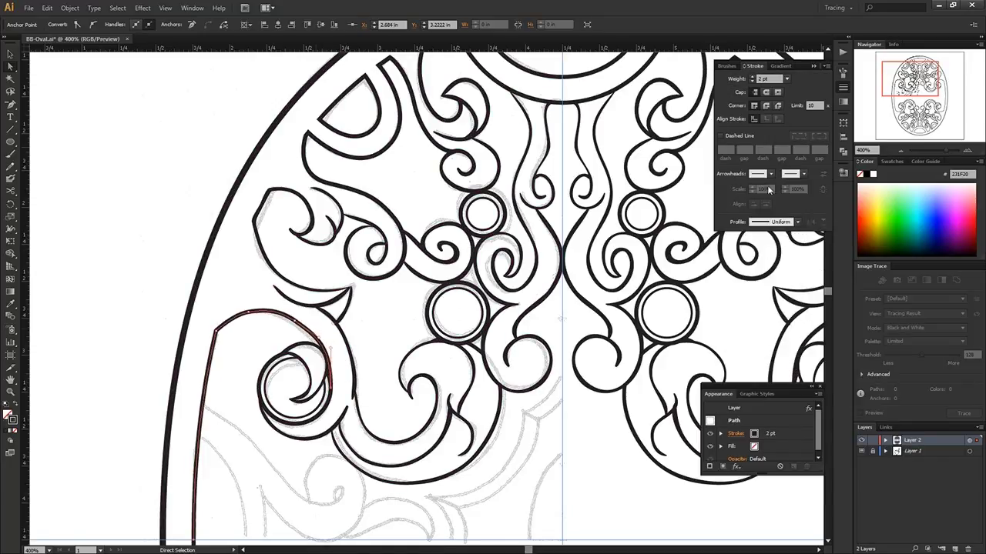
{"action": "left_click", "coordinate": [797, 221]}
{"action": "left_click", "coordinate": [760, 238]}
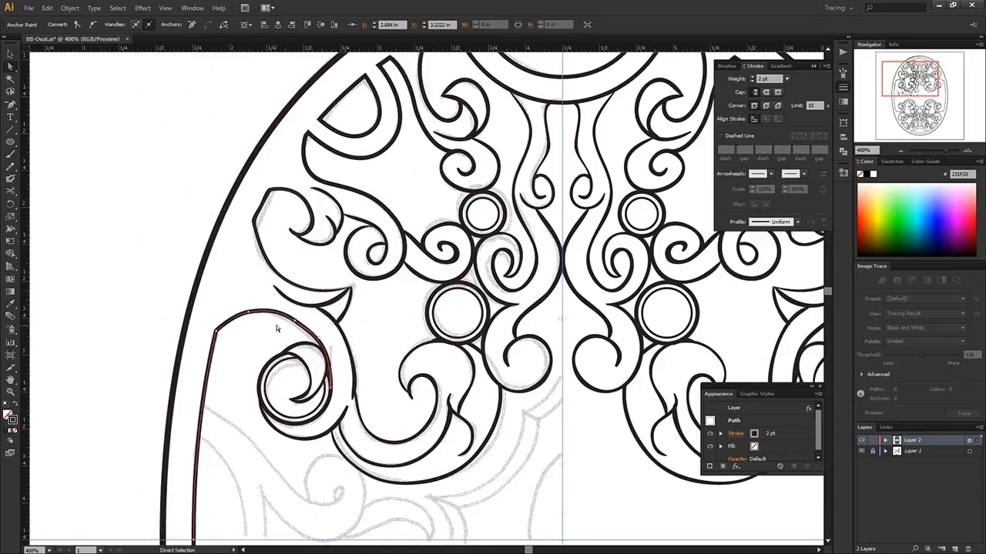
{"action": "left_click", "coordinate": [231, 322]}
Step: Try reshaping the curved stroke beside the left border to follow the sketch, then undo it
{"action": "key", "text": "ctrl+shift+a"}
{"action": "key", "text": "b"}
{"action": "scroll", "coordinate": [214, 283], "scroll_direction": "down", "scroll_amount": 5}
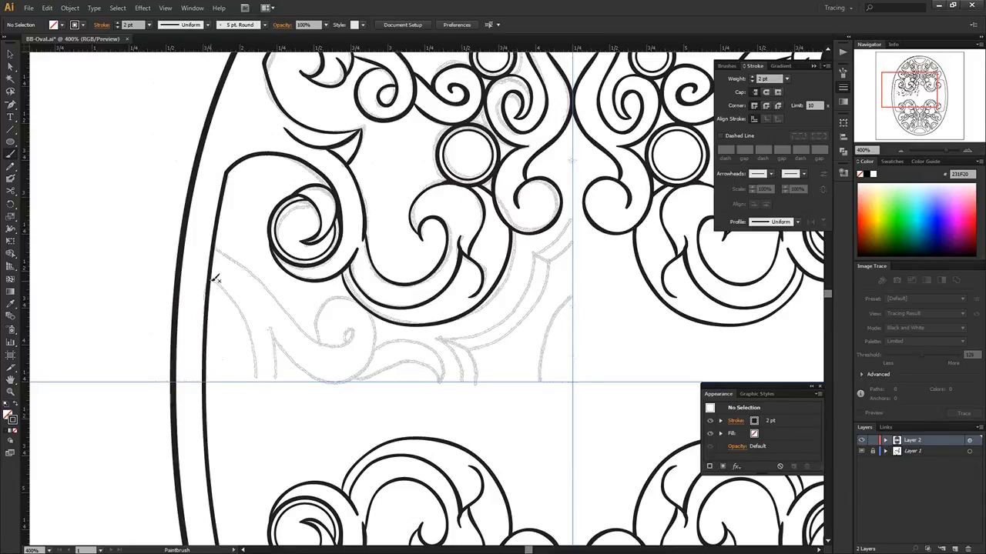
{"action": "left_click", "coordinate": [223, 299], "text": "ctrl"}
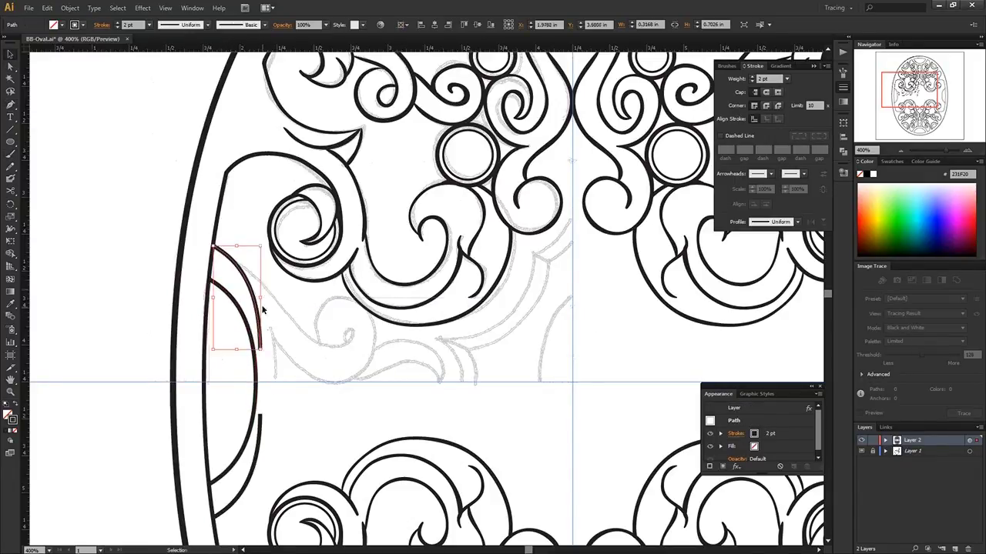
{"action": "left_click_drag", "start_coordinate": [247, 319], "coordinate": [277, 362]}
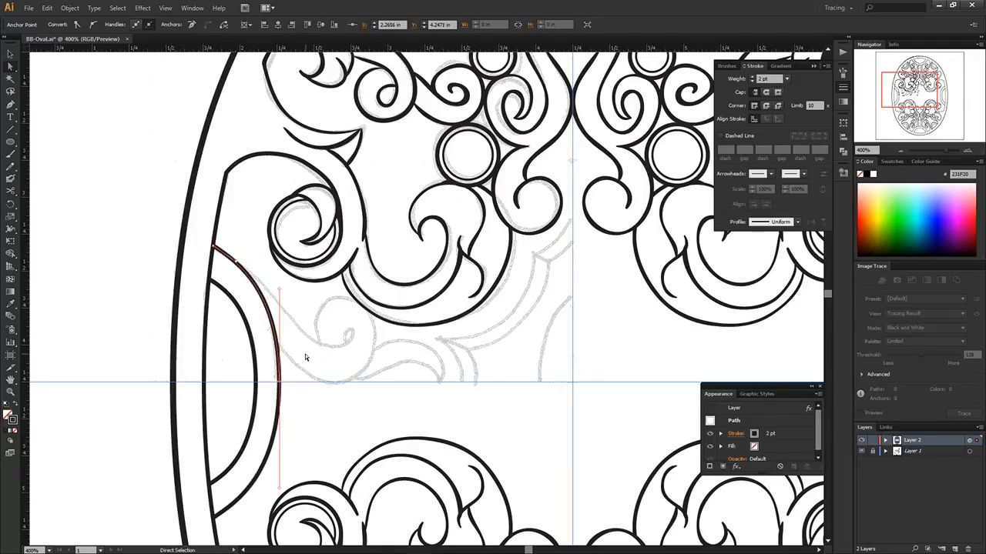
{"action": "key", "text": "ctrl+z"}
{"action": "left_click", "coordinate": [10, 104]}
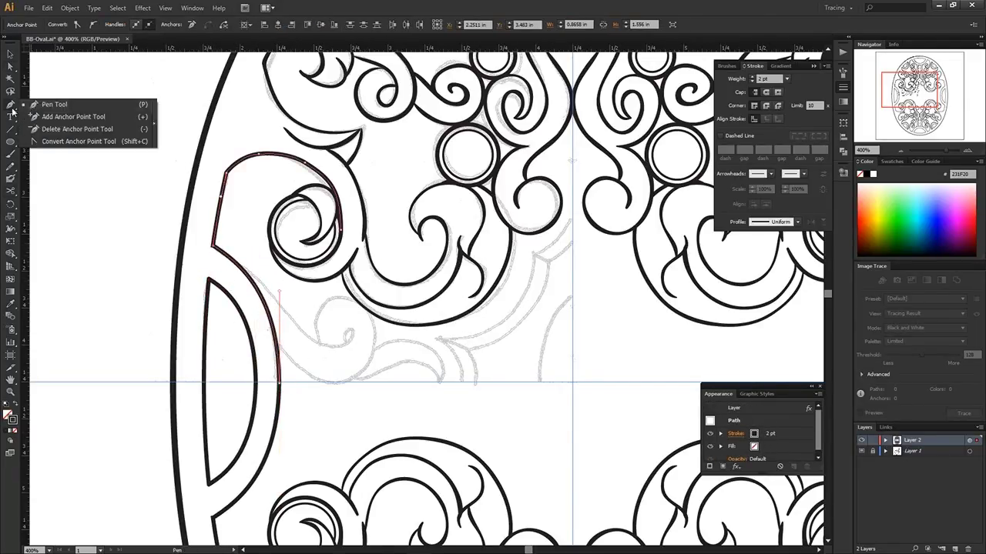
{"action": "key", "text": "ctrl+shift+a"}
{"action": "key", "text": "b"}
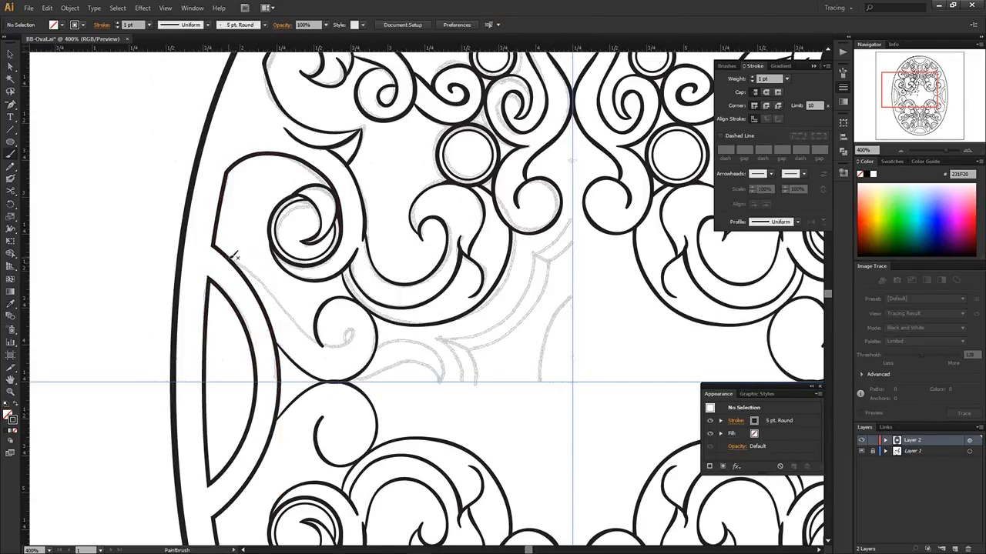
Step: Paint a curl into the lower spiral, pull its curve into a sharp corner, and thicken the spiral stroke
{"action": "left_click_drag", "start_coordinate": [235, 257], "coordinate": [368, 379]}
{"action": "key", "text": "a"}
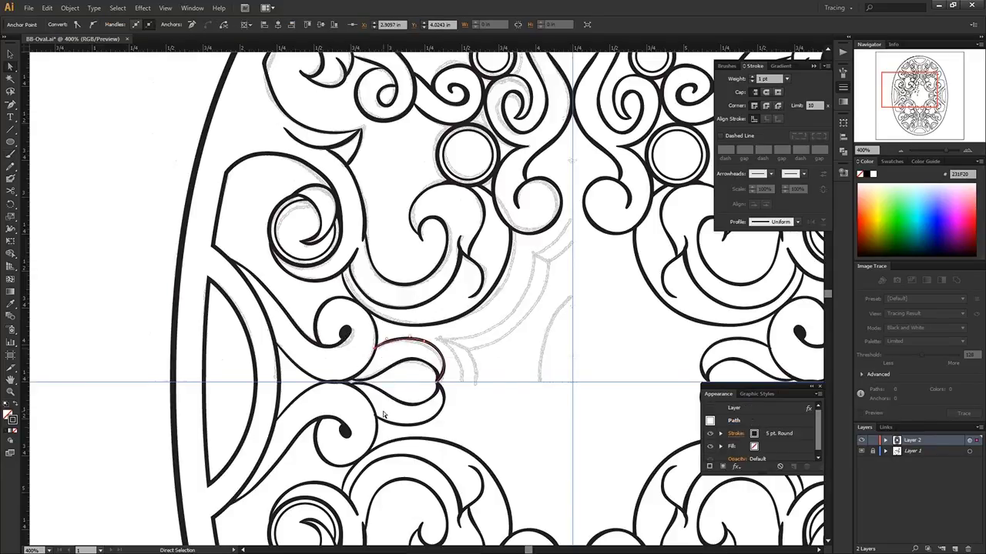
{"action": "left_click", "coordinate": [257, 300]}
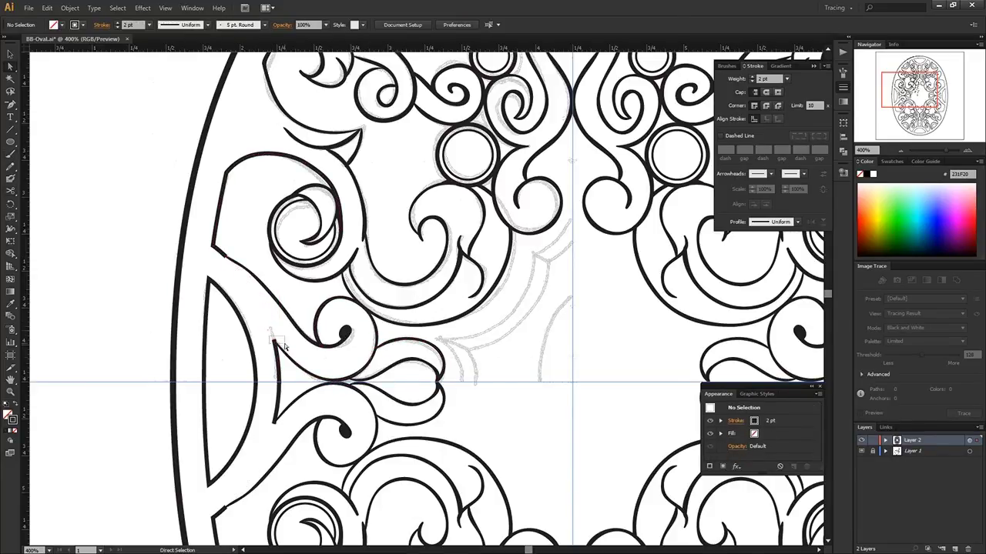
{"action": "left_click_drag", "start_coordinate": [262, 308], "coordinate": [277, 344]}
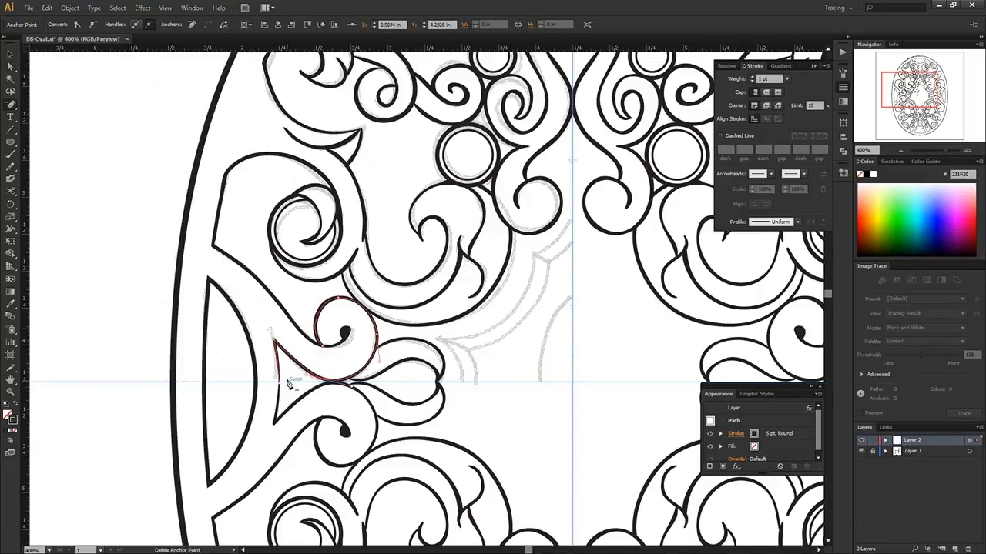
{"action": "left_click", "coordinate": [275, 256]}
{"action": "left_click", "coordinate": [343, 382]}
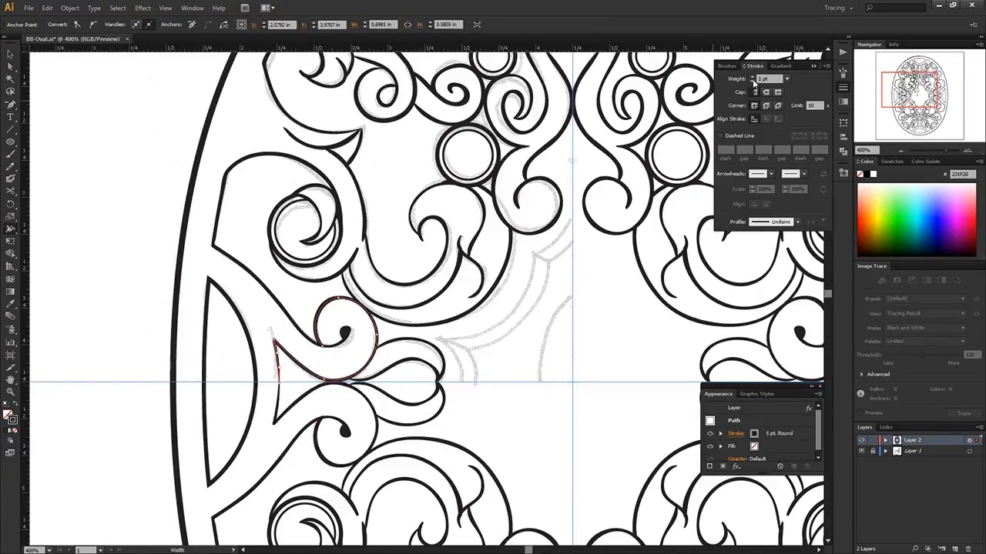
{"action": "left_click", "coordinate": [324, 348]}
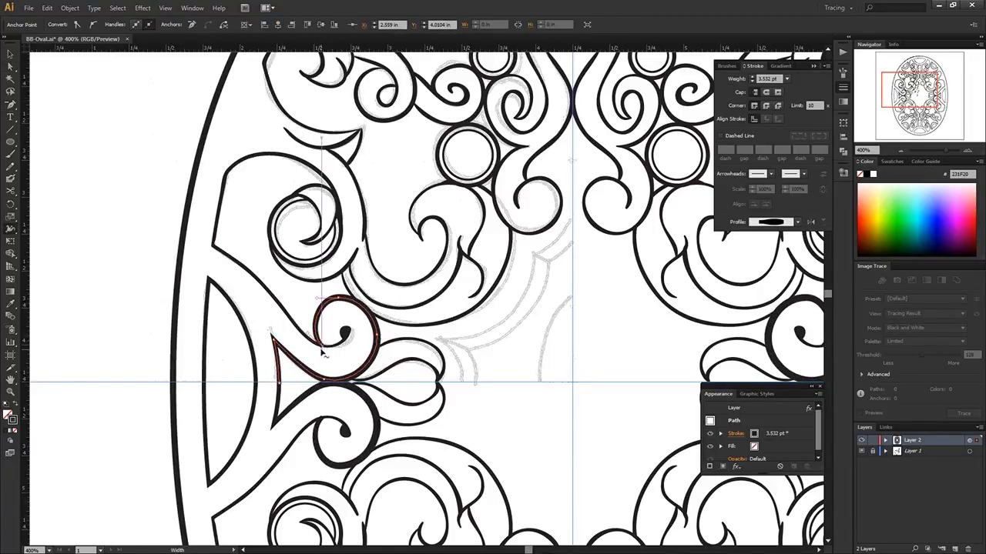
{"action": "key", "text": "a"}
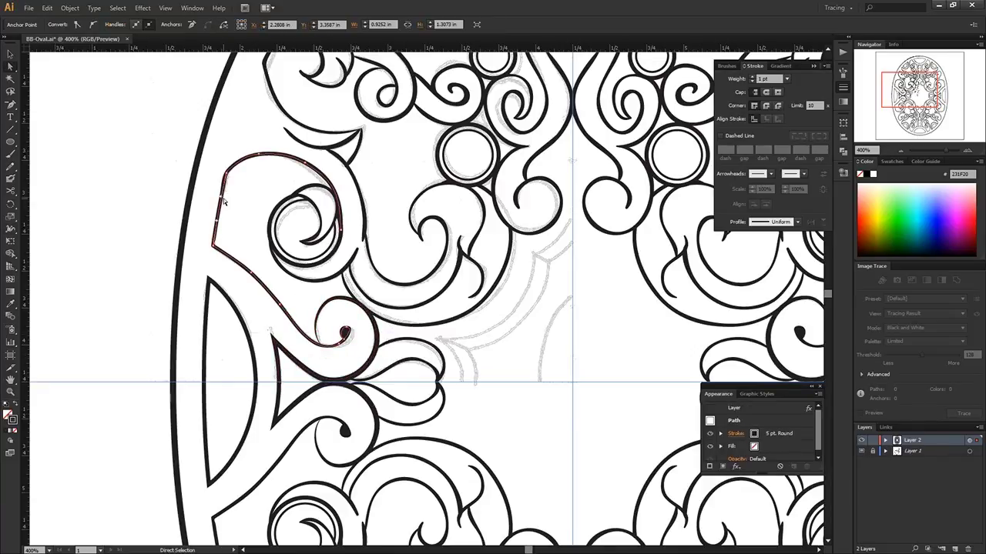
{"action": "left_click", "coordinate": [462, 294]}
Step: Convert and extend the centre frame path so it lies on the sketch line
{"action": "scroll", "coordinate": [424, 214], "scroll_direction": "right", "scroll_amount": 3}
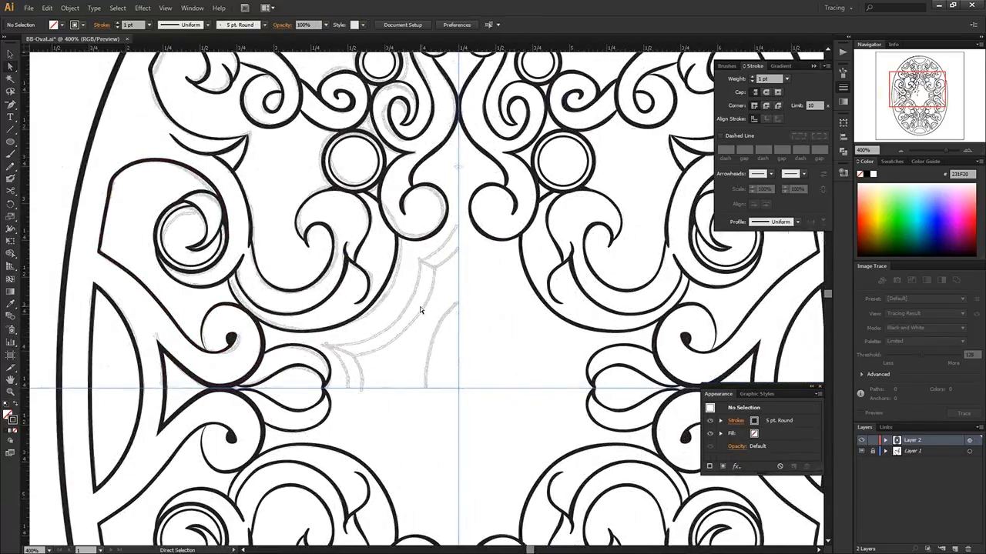
{"action": "left_click", "coordinate": [420, 306]}
{"action": "key", "text": "shift+c"}
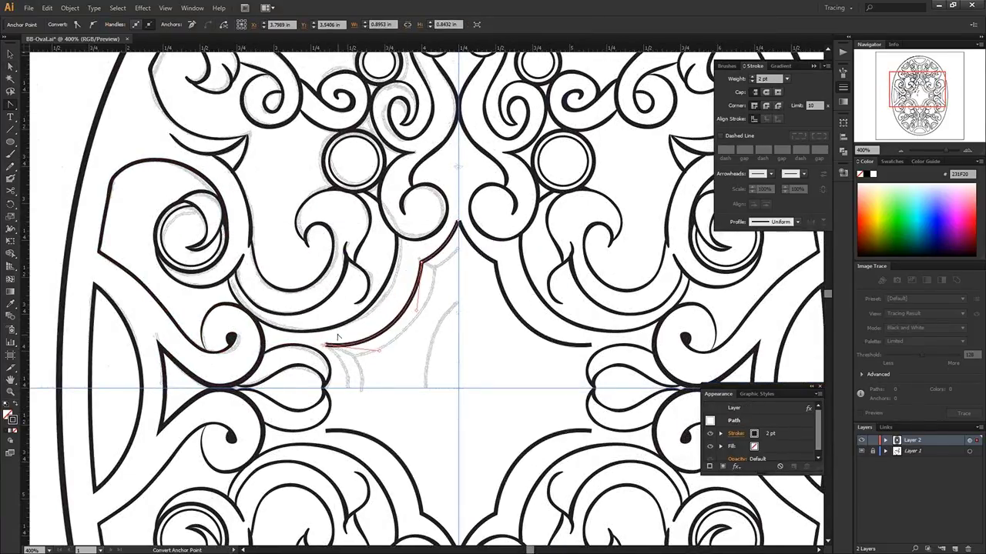
{"action": "left_click_drag", "start_coordinate": [411, 339], "coordinate": [341, 396]}
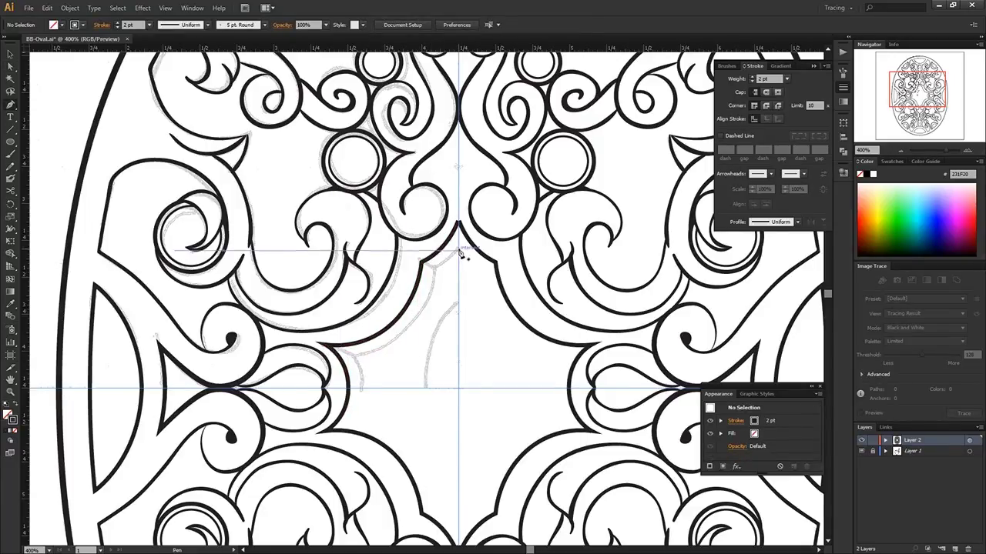
{"action": "mouse_move", "coordinate": [331, 348]}
{"action": "left_mouse_down"}
{"action": "mouse_move", "coordinate": [413, 354]}
{"action": "mouse_move", "coordinate": [354, 356]}
{"action": "left_mouse_up"}
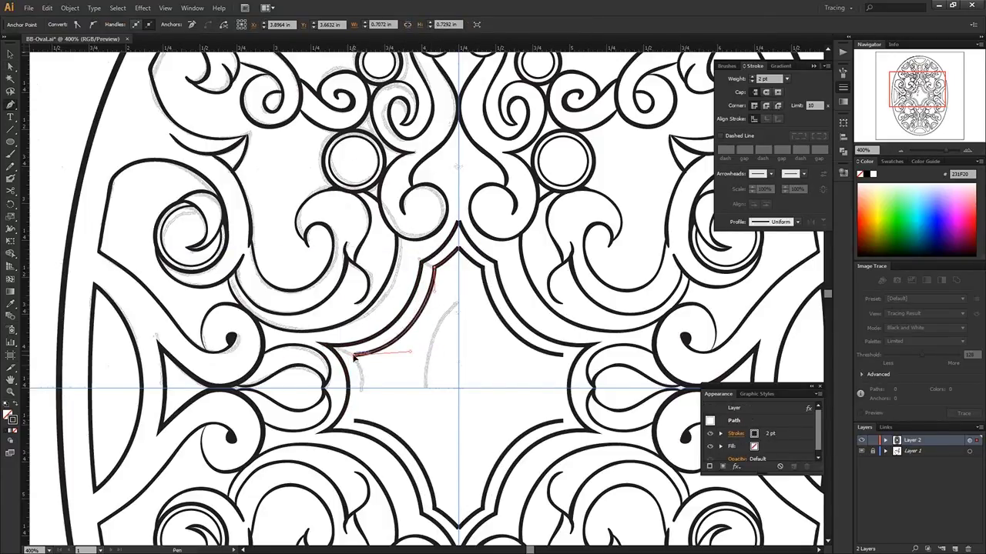
{"action": "left_click", "coordinate": [404, 370]}
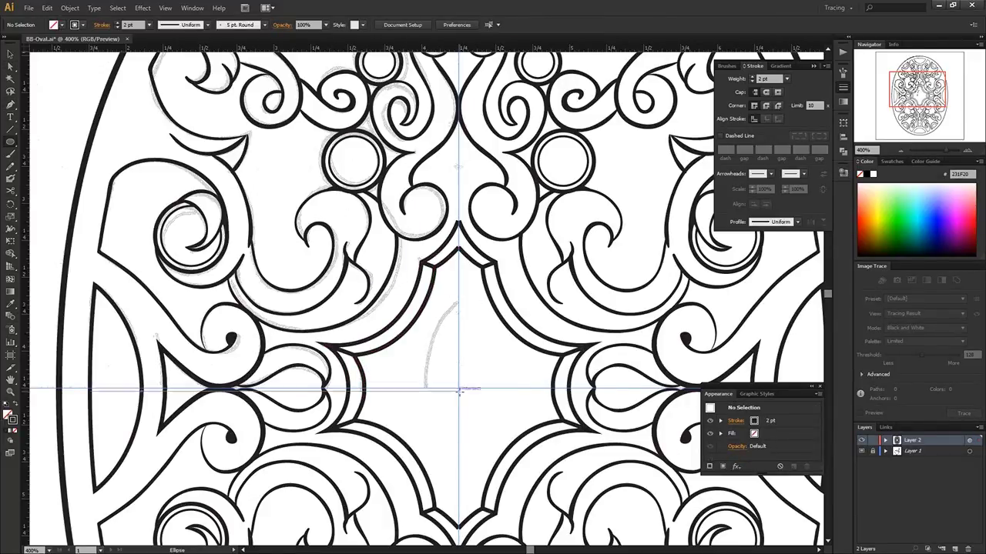
Step: Draw a vertical ellipse at the design's centre and nudge the adjacent arc toward it
{"action": "left_click_drag", "start_coordinate": [459, 390], "coordinate": [502, 467]}
{"action": "key", "text": "v"}
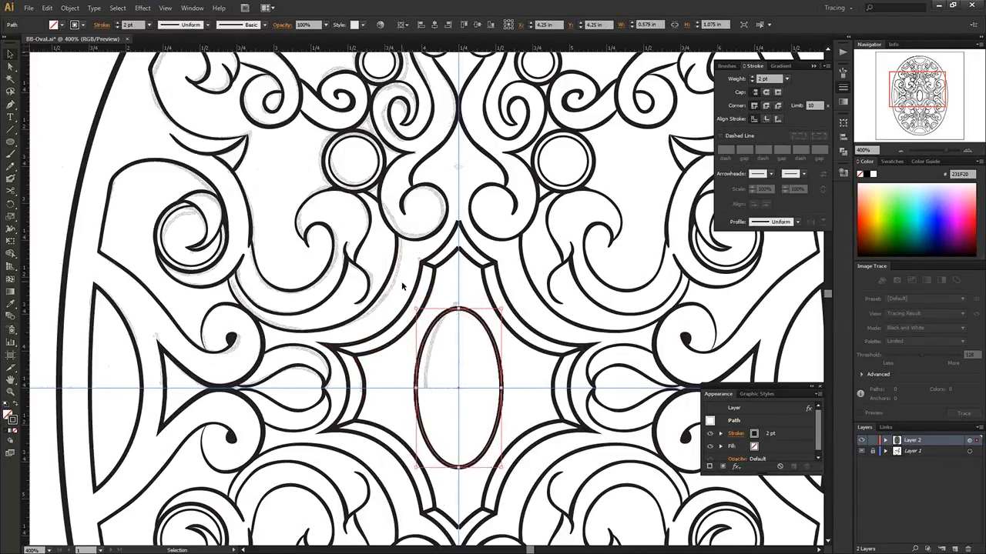
{"action": "left_click", "coordinate": [401, 281]}
{"action": "left_click", "coordinate": [429, 336]}
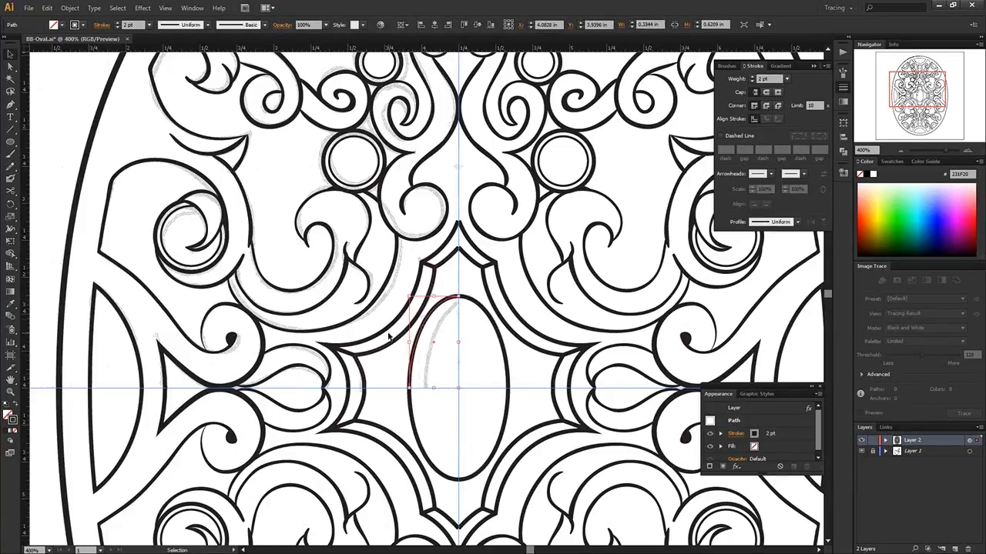
{"action": "left_click_drag", "start_coordinate": [440, 308], "coordinate": [454, 323]}
{"action": "left_click", "coordinate": [436, 341]}
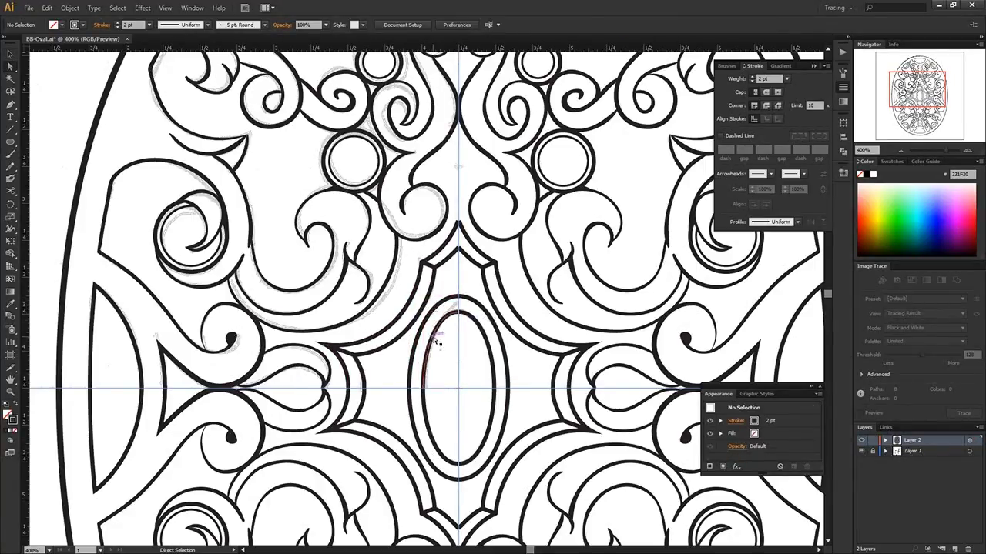
{"action": "left_click", "coordinate": [909, 150]}
Step: Collapse the sketch layer, zoom into the top of the oval and pick the Paintbrush
{"action": "left_click", "coordinate": [885, 450]}
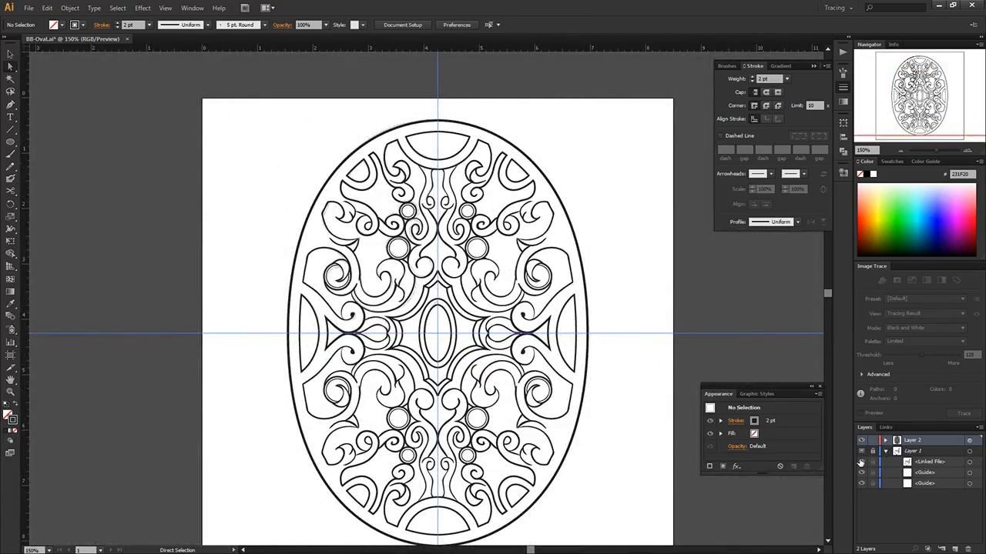
{"action": "left_click", "coordinate": [885, 451]}
{"action": "key", "text": "ctrl+plus"}
{"action": "key", "text": "ctrl+plus"}
{"action": "scroll", "coordinate": [367, 291], "scroll_direction": "up", "scroll_amount": 5}
{"action": "key", "text": "b"}
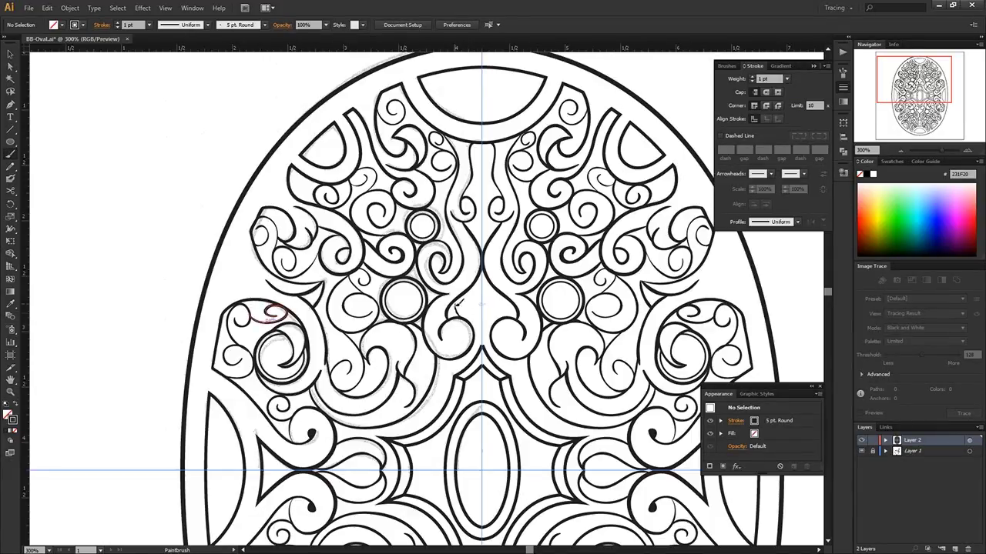
{"action": "scroll", "coordinate": [397, 291], "scroll_direction": "up", "scroll_amount": 2}
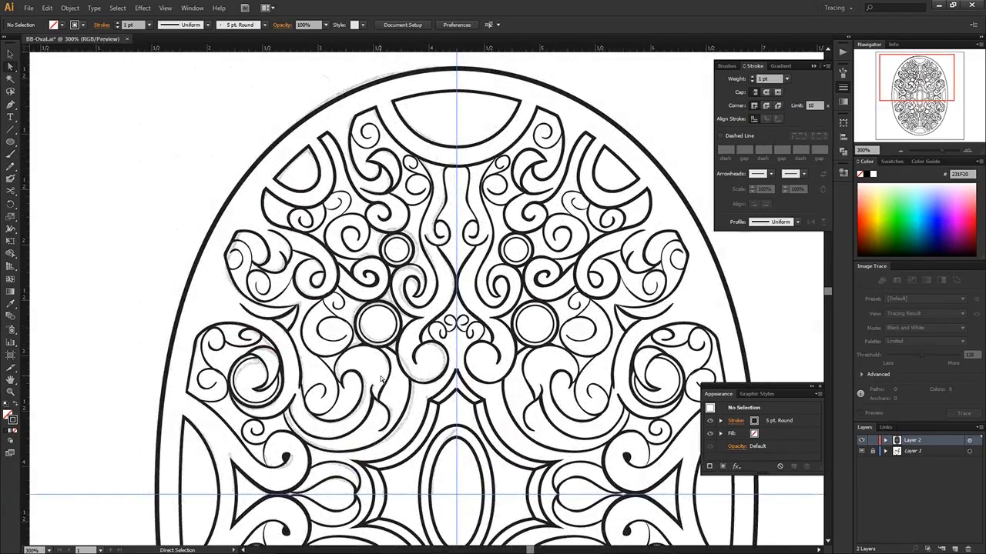
{"action": "scroll", "coordinate": [427, 238], "scroll_direction": "down", "scroll_amount": 1}
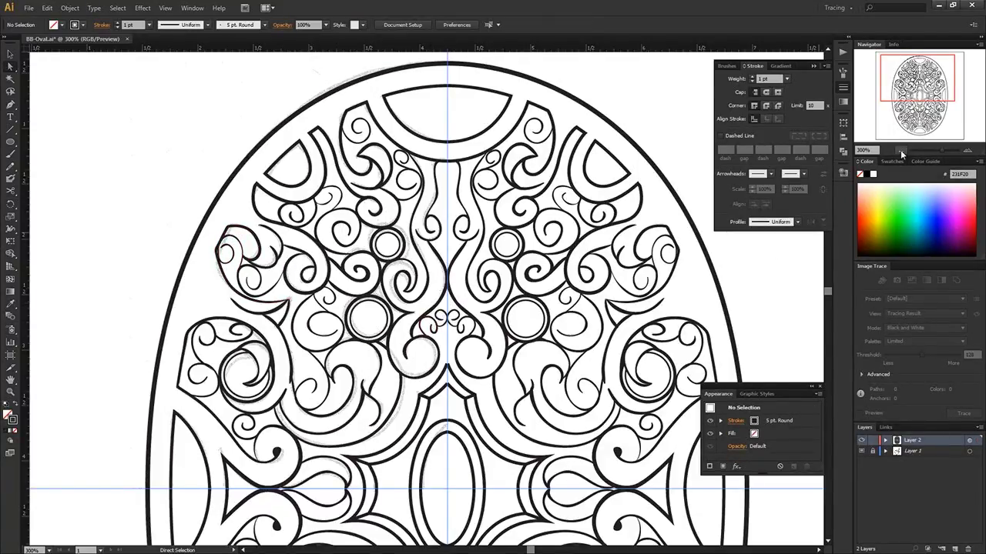
{"action": "scroll", "coordinate": [698, 287], "scroll_direction": "down", "scroll_amount": 2}
{"action": "scroll", "coordinate": [462, 308], "scroll_direction": "up", "scroll_amount": 1}
Step: Select all the traced artwork, swap its fill and stroke, then deselect everything
{"action": "scroll", "coordinate": [247, 106], "scroll_direction": "down", "scroll_amount": 1}
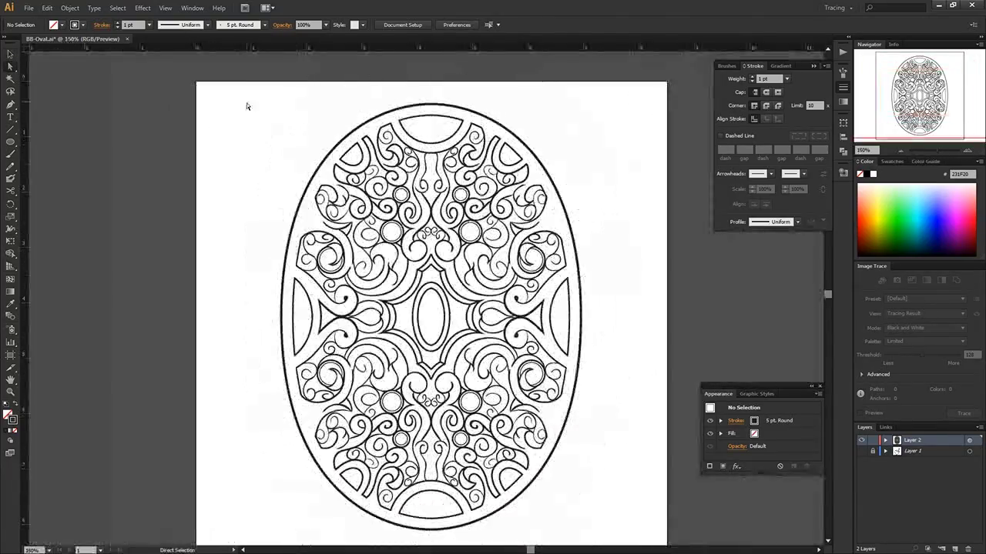
{"action": "key", "text": "ctrl+a"}
{"action": "key", "text": "v"}
{"action": "key", "text": "shift+x"}
{"action": "key", "text": "ctrl+shift+a"}
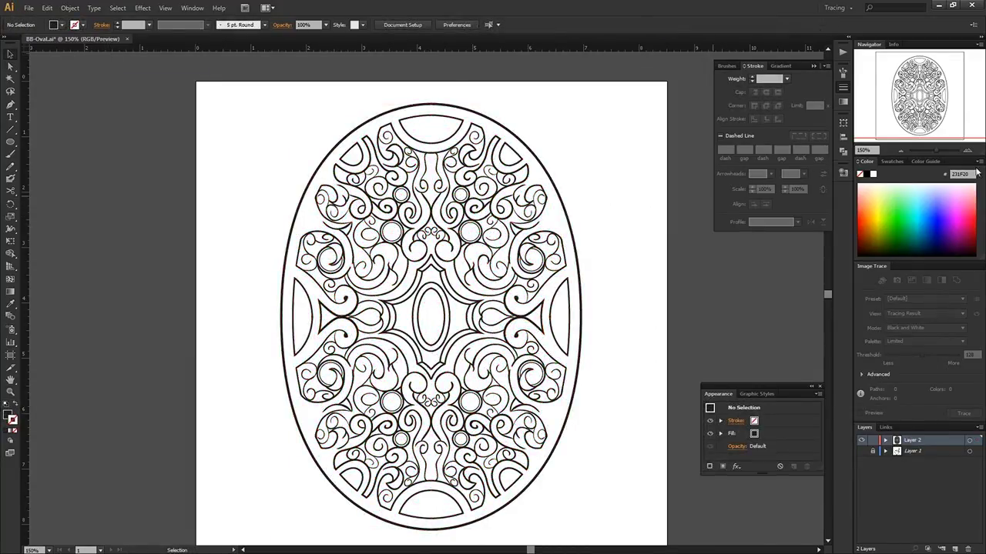
Step: Try joining the open ends of the top path, pointed frame, diamond frame and left half-oval
{"action": "scroll", "coordinate": [432, 108], "scroll_direction": "up", "scroll_amount": 3}
{"action": "left_click", "coordinate": [449, 263]}
{"action": "key", "text": "ctrl+j"}
{"action": "scroll", "coordinate": [473, 314], "scroll_direction": "down", "scroll_amount": 5}
{"action": "left_click", "coordinate": [466, 375]}
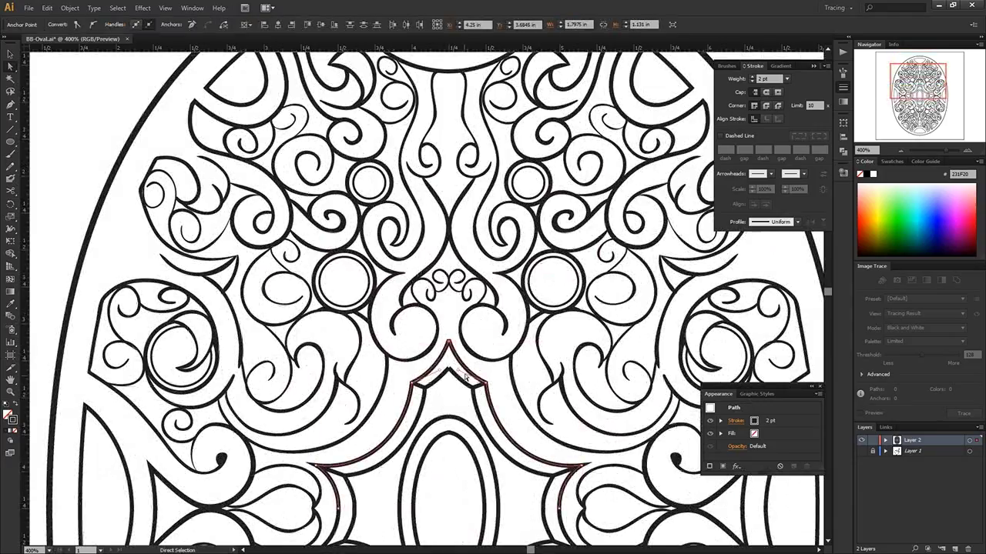
{"action": "scroll", "coordinate": [450, 437], "scroll_direction": "down", "scroll_amount": 7}
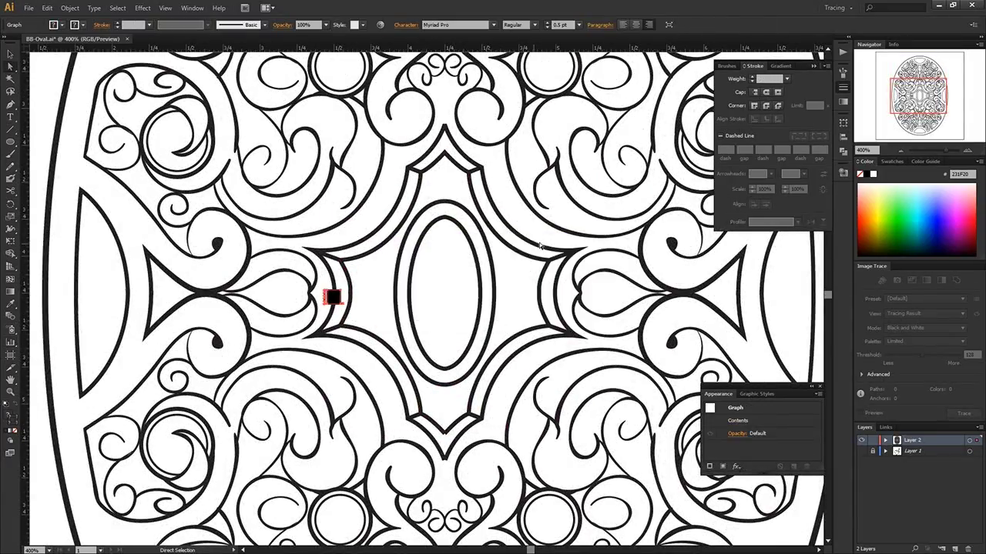
{"action": "left_click", "coordinate": [345, 295]}
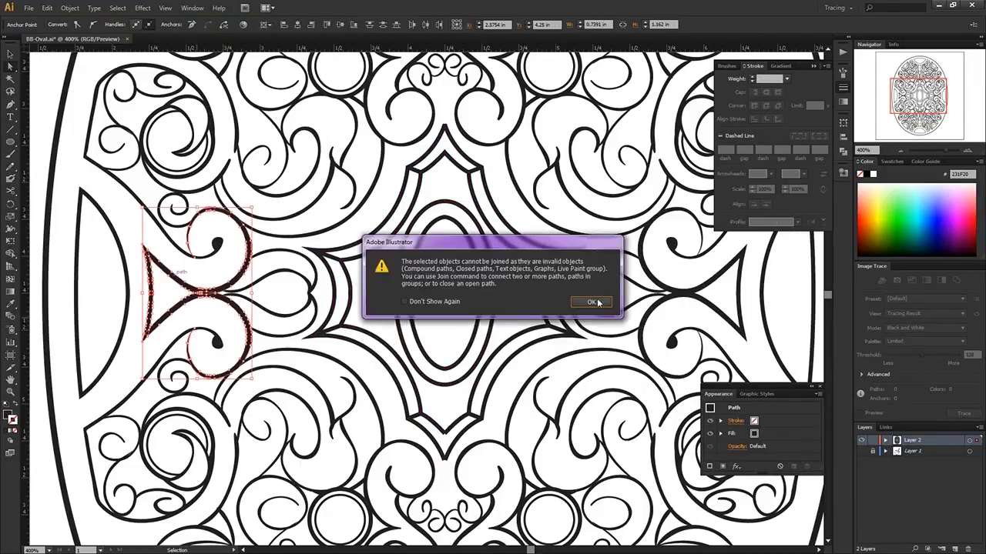
{"action": "left_click", "coordinate": [127, 312]}
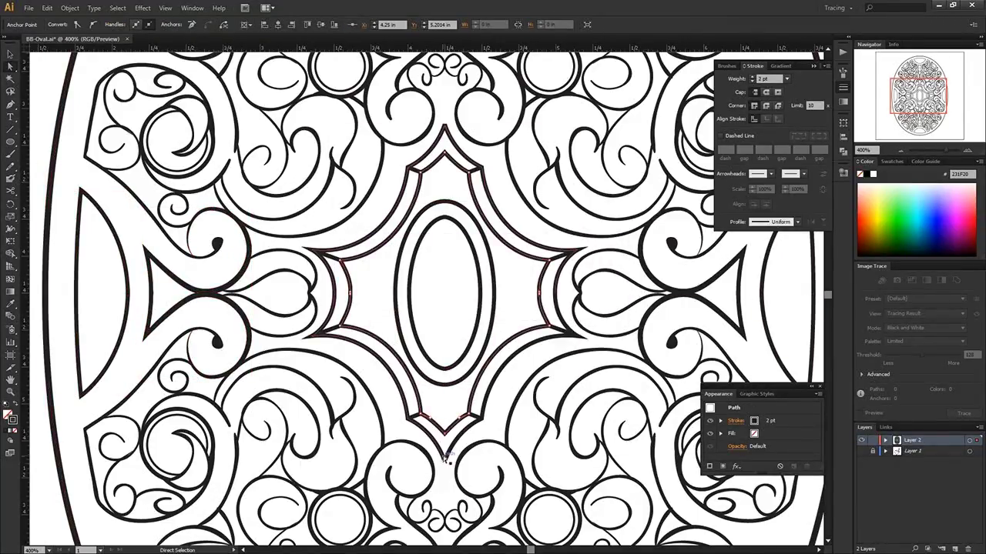
Step: Retry joining the bottom dome path and dismiss the join warning
{"action": "scroll", "coordinate": [445, 456], "scroll_direction": "down", "scroll_amount": 10}
{"action": "left_click", "coordinate": [436, 355]}
{"action": "key", "text": "v"}
{"action": "key", "text": "ctrl+j"}
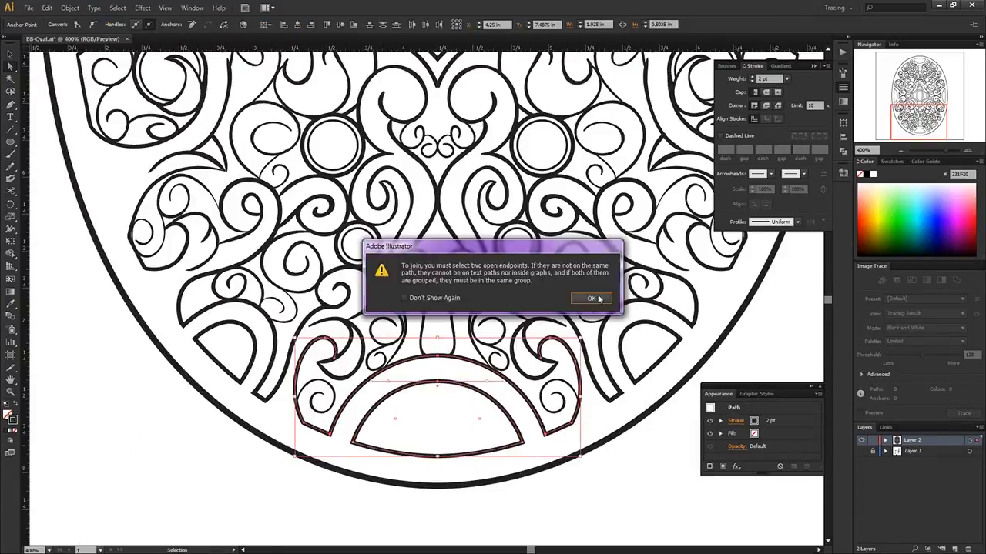
{"action": "left_click", "coordinate": [590, 299]}
Step: Clear the selection using Direct Selection and fit the whole oval in the window
{"action": "key", "text": "a"}
{"action": "left_click", "coordinate": [442, 432]}
{"action": "left_click", "coordinate": [456, 451]}
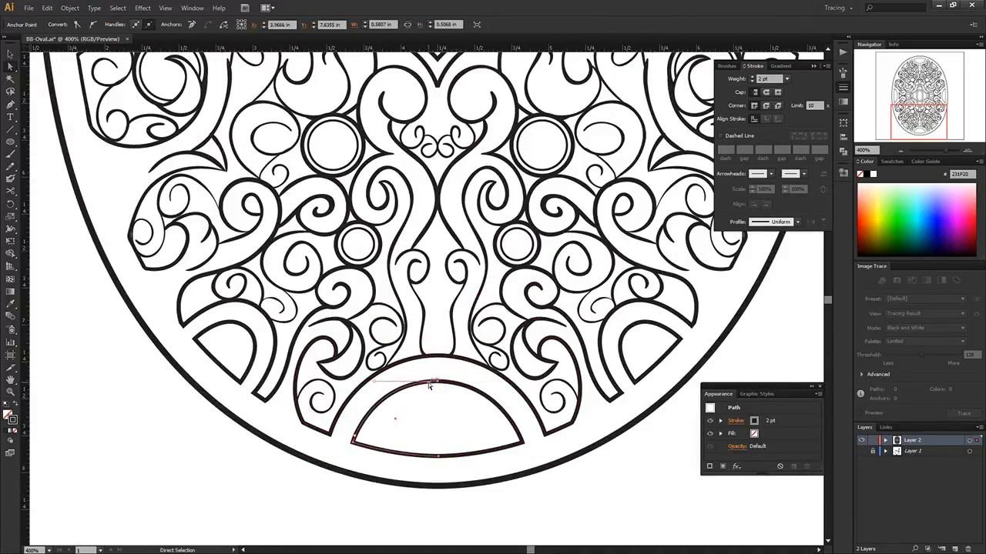
{"action": "key", "text": "ctrl+0"}
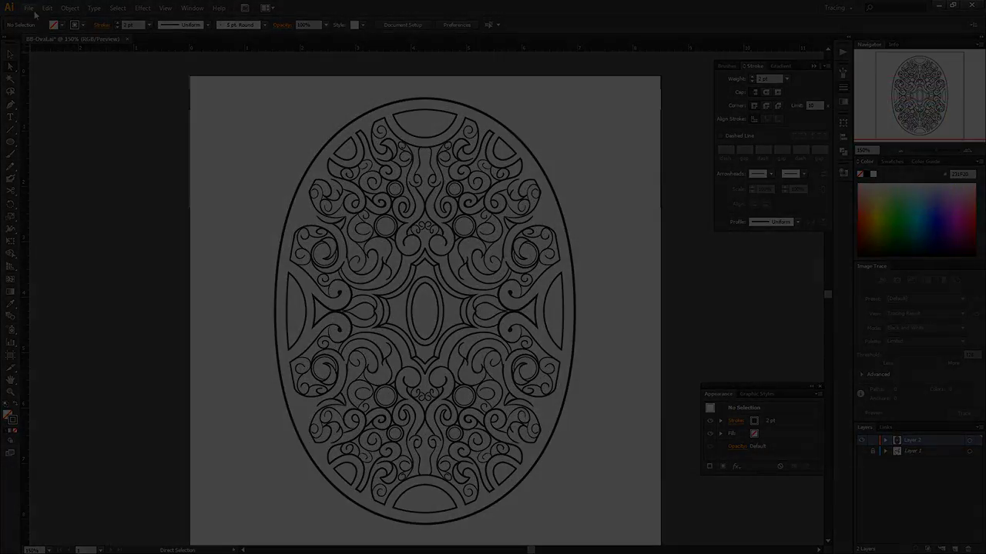